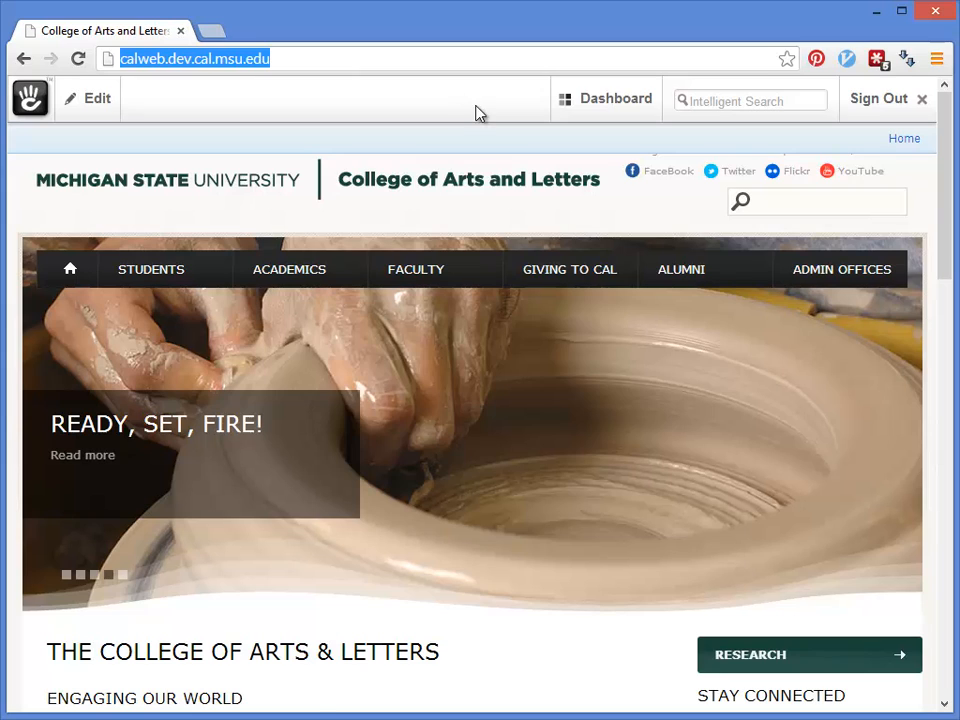
Step: Bring up the Dashboard menu from the College of Arts and Letters homepage toolbar
mouse_move(649, 106)
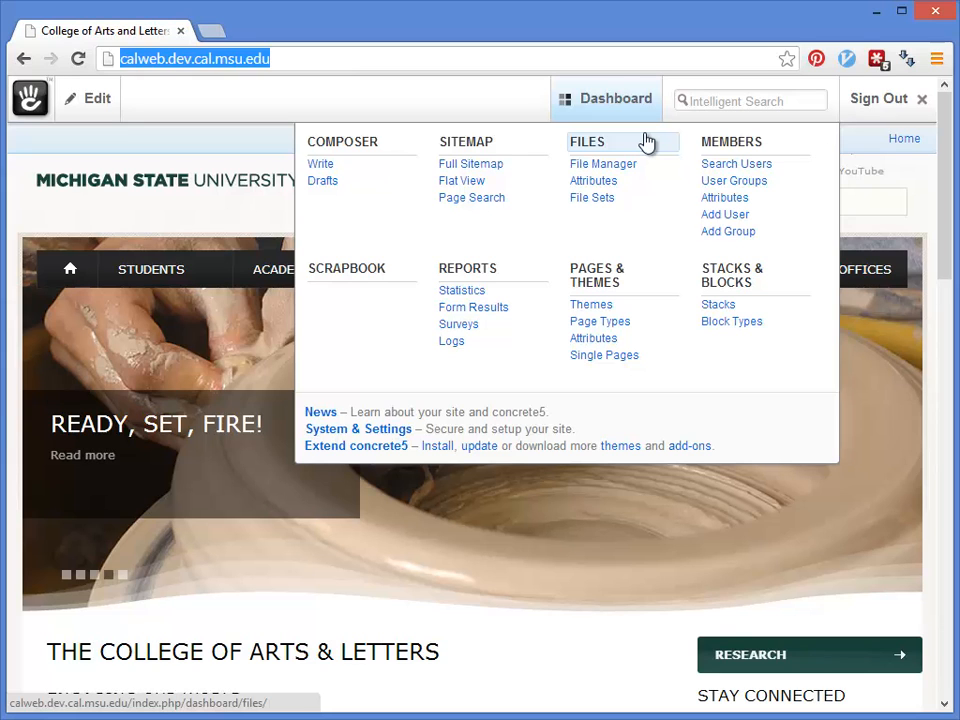
Step: Open the Full Sitemap, expand Giving to CAL and bring up its page actions
left_click(494, 164)
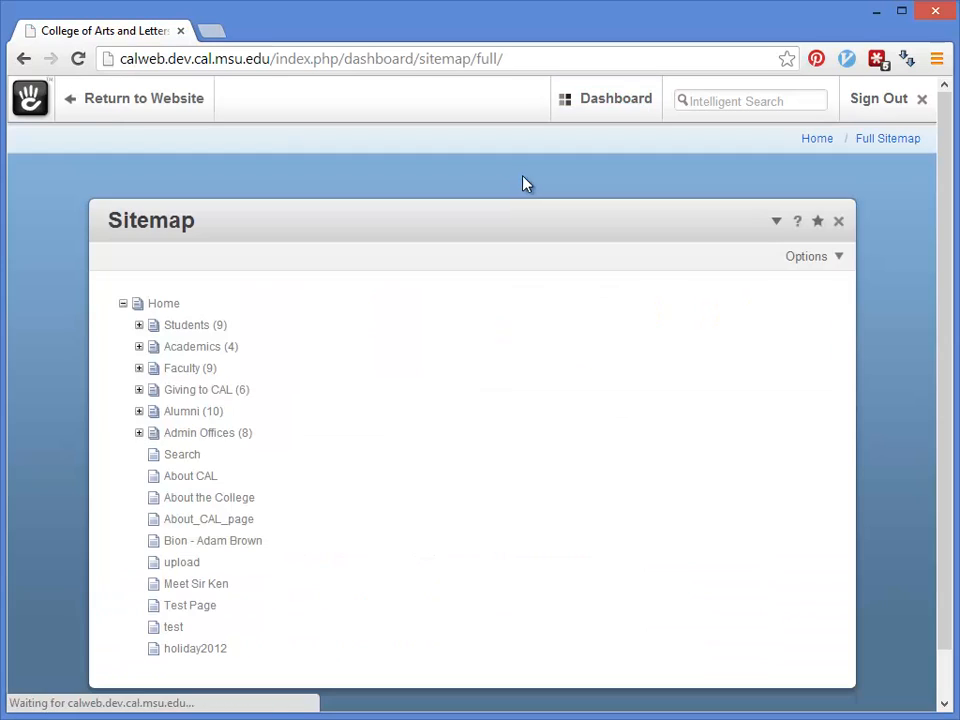
scroll(330, 326, "down", 2)
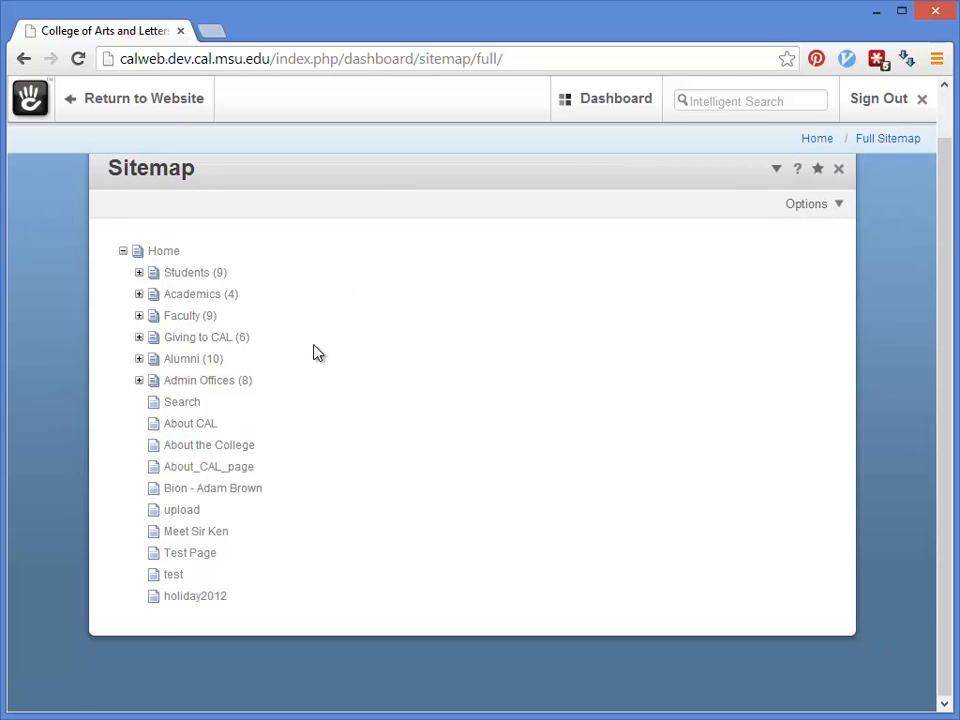
scroll(313, 344, "up", 2)
mouse_move(585, 121)
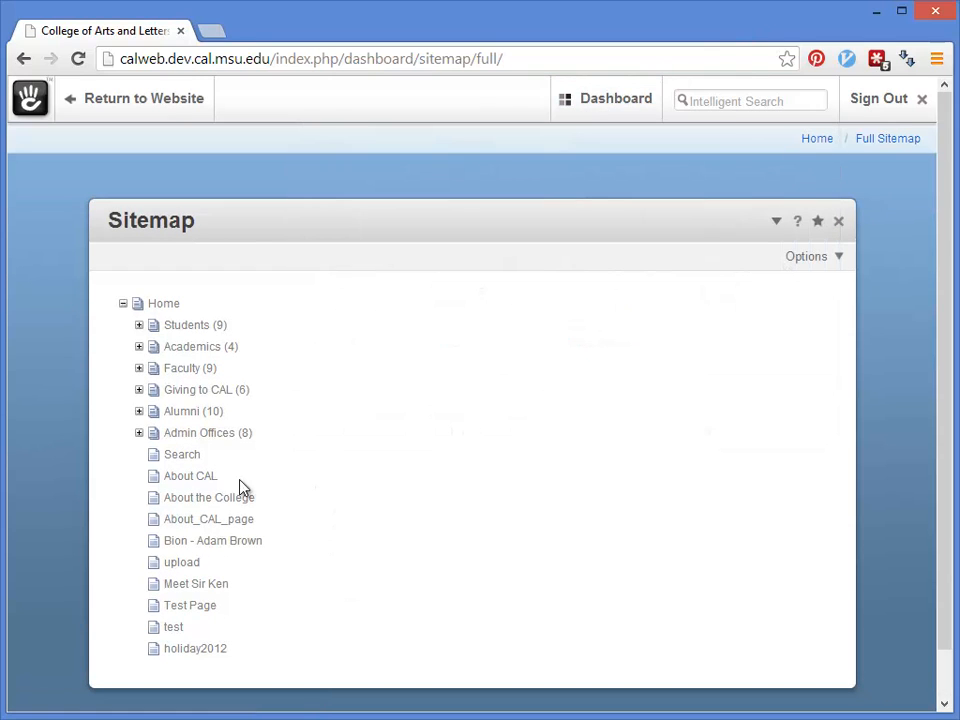
left_click(139, 390)
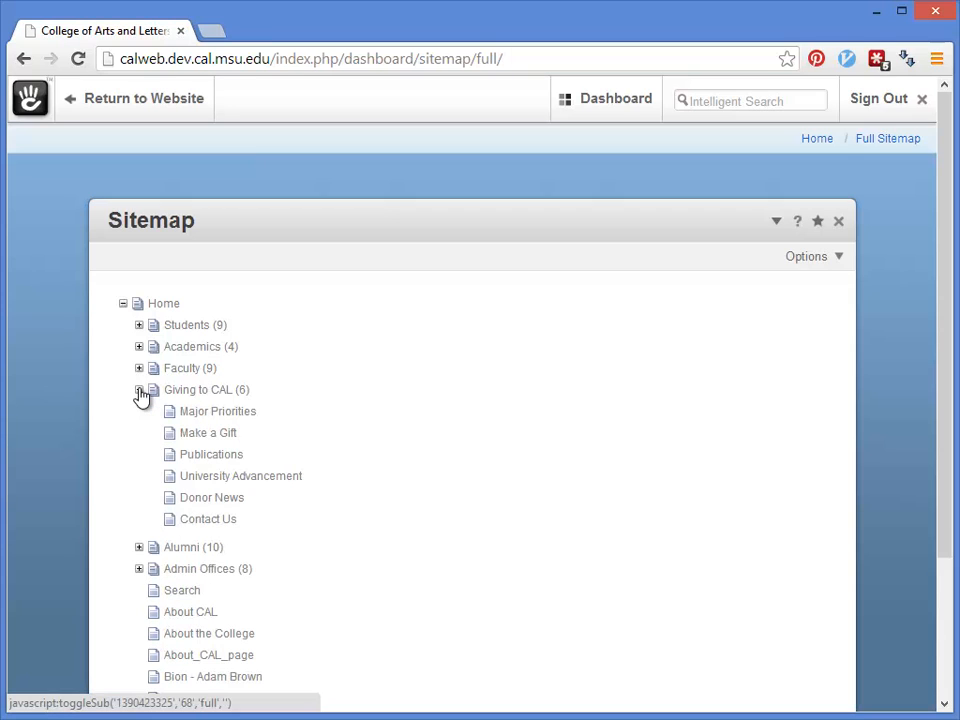
left_click(210, 400)
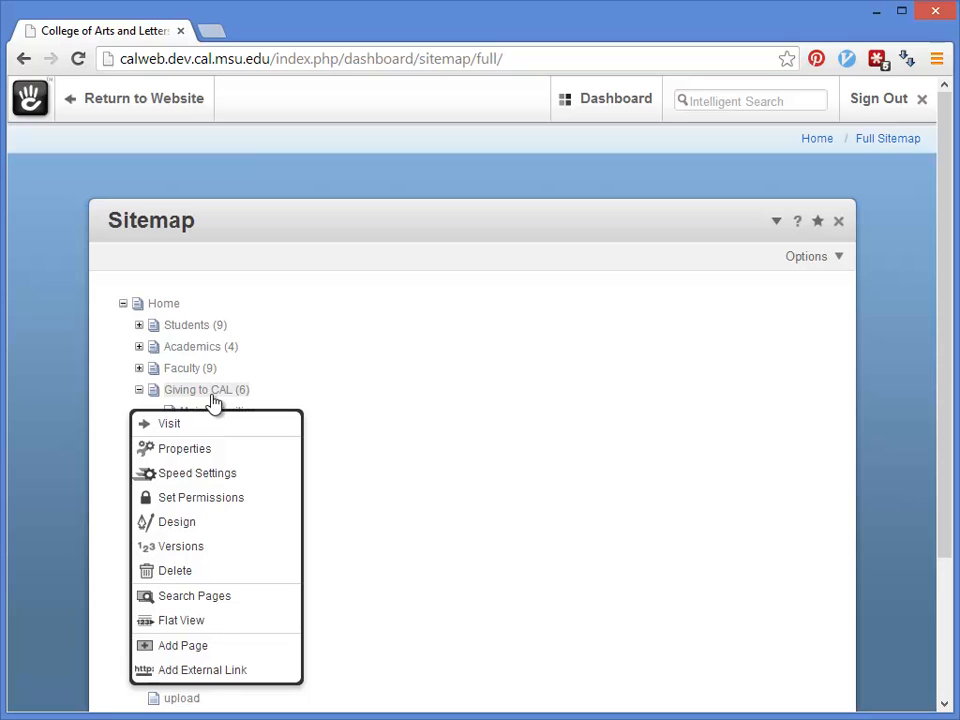
Step: Add a Page (3rd Tier) named 'Submit you Info' under Giving to CAL
left_click(214, 652)
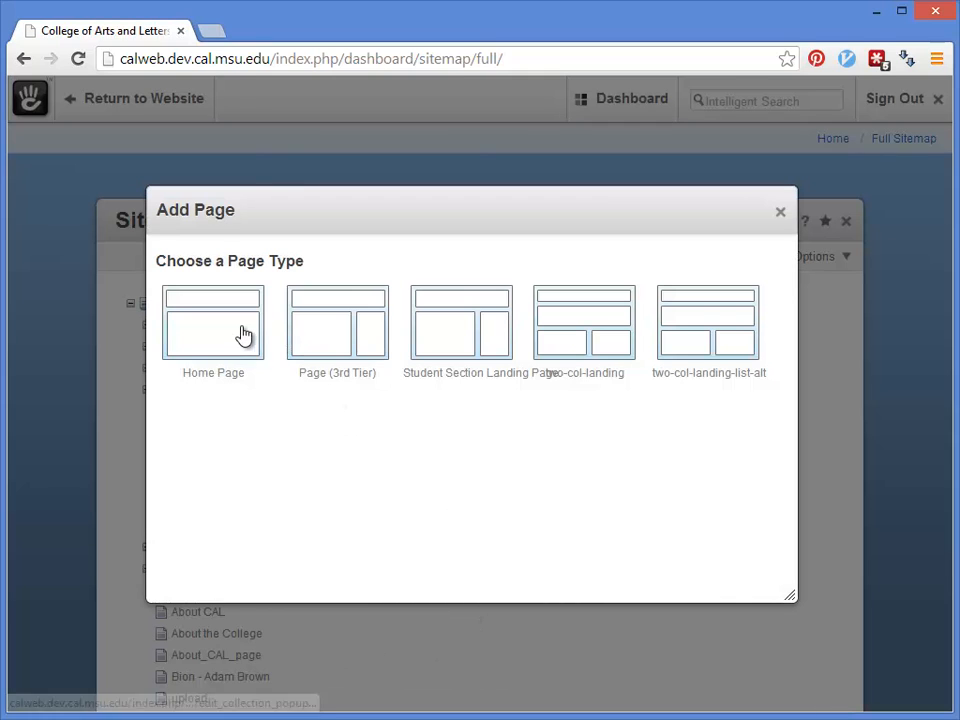
left_click(312, 328)
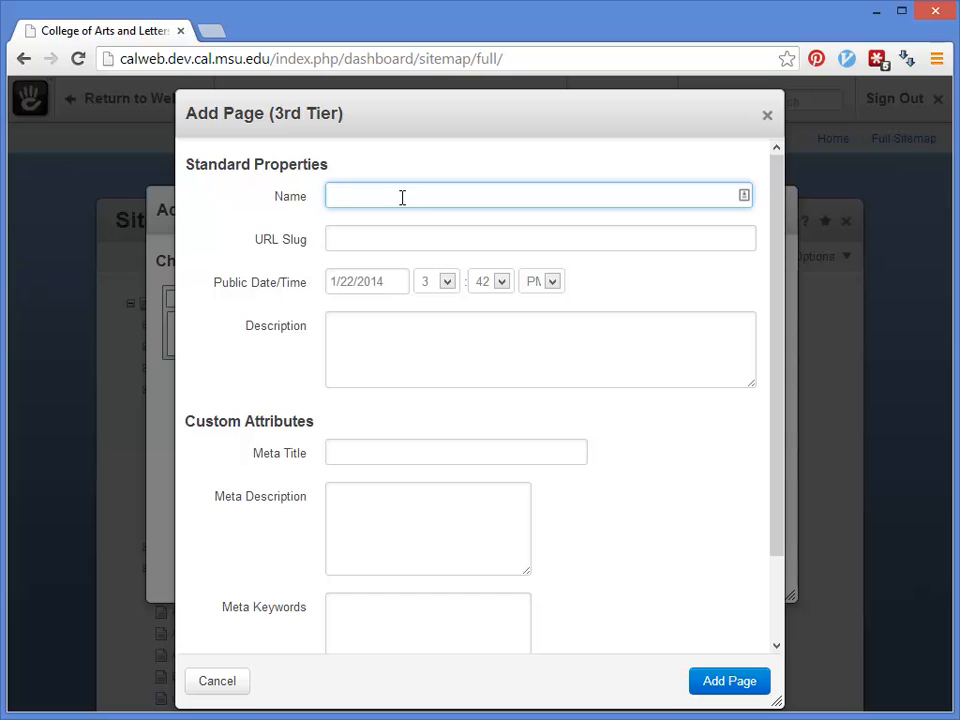
type("Submit you info")
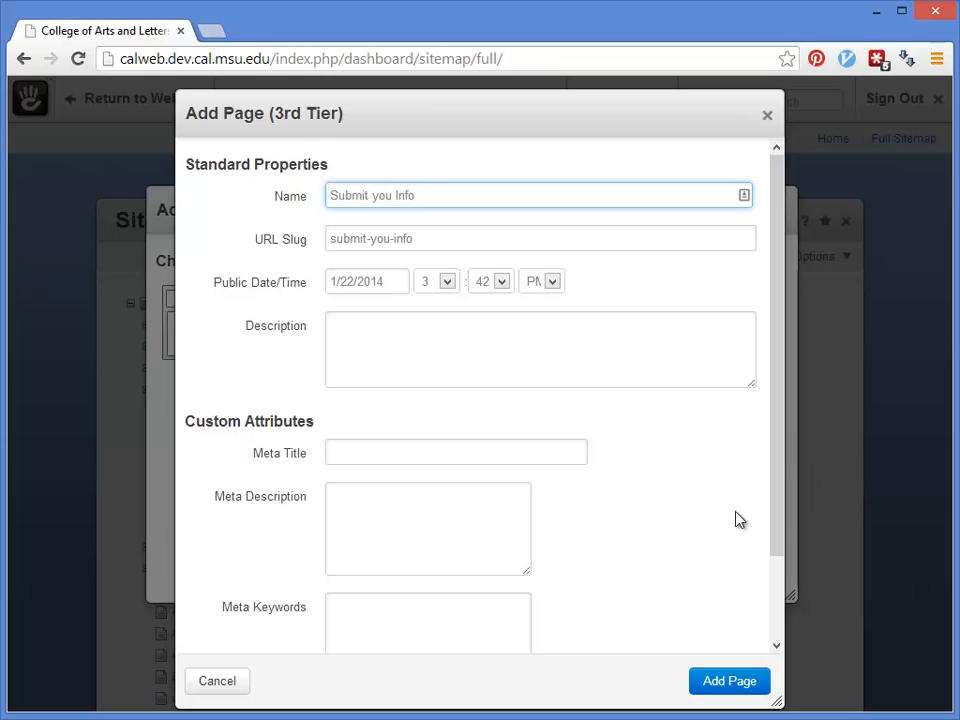
scroll(740, 530, "down", 2)
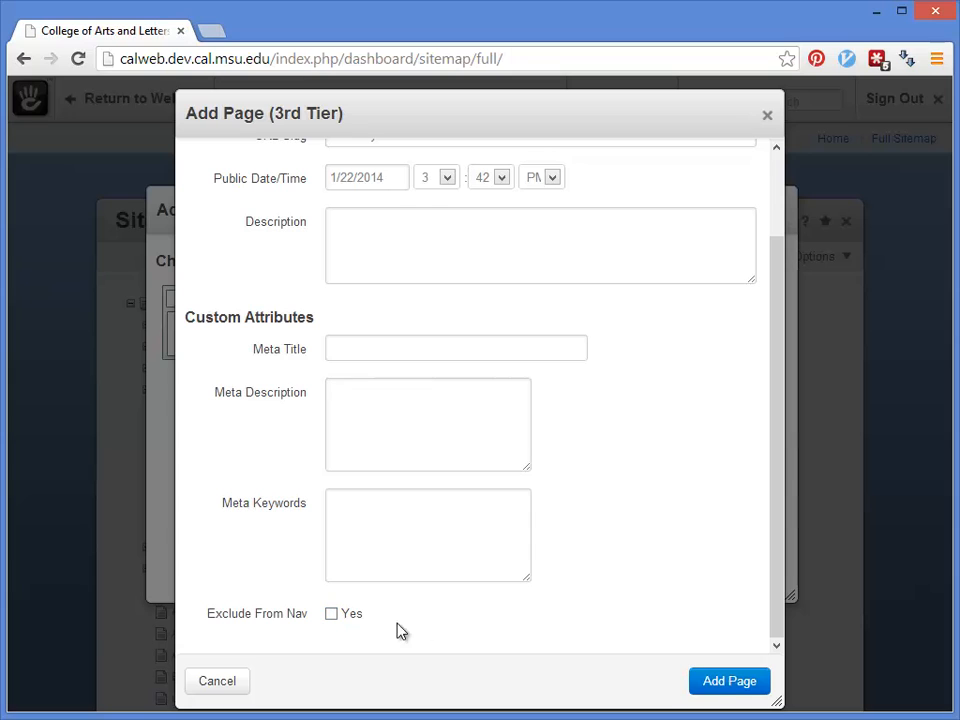
left_click(718, 683)
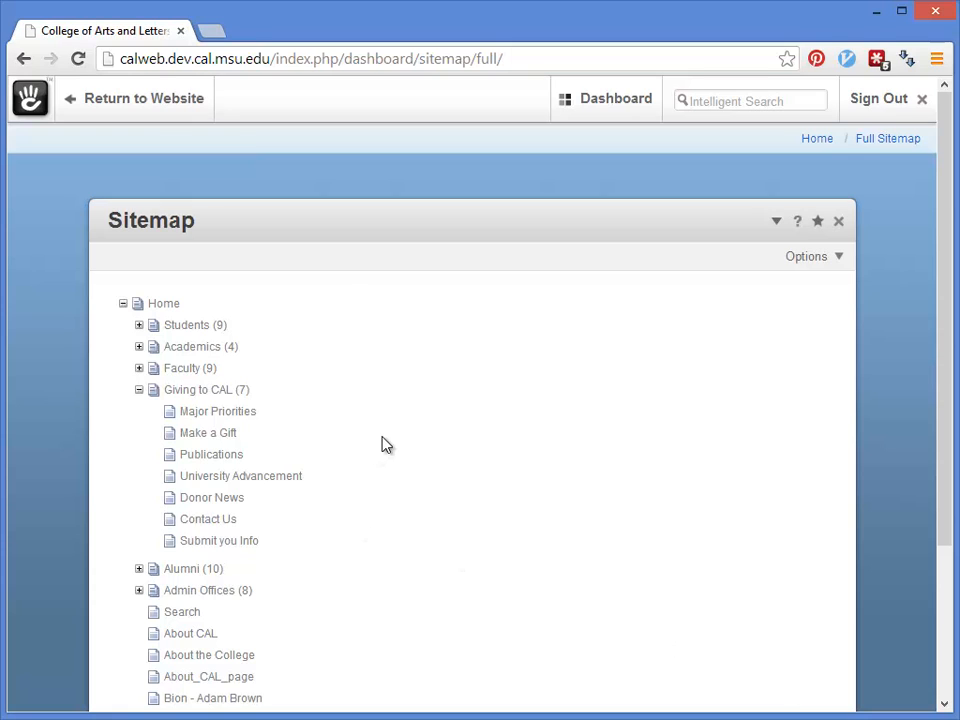
Step: Visit Submit you Info, enter edit mode and choose Add Block for MainContent
left_click(210, 542)
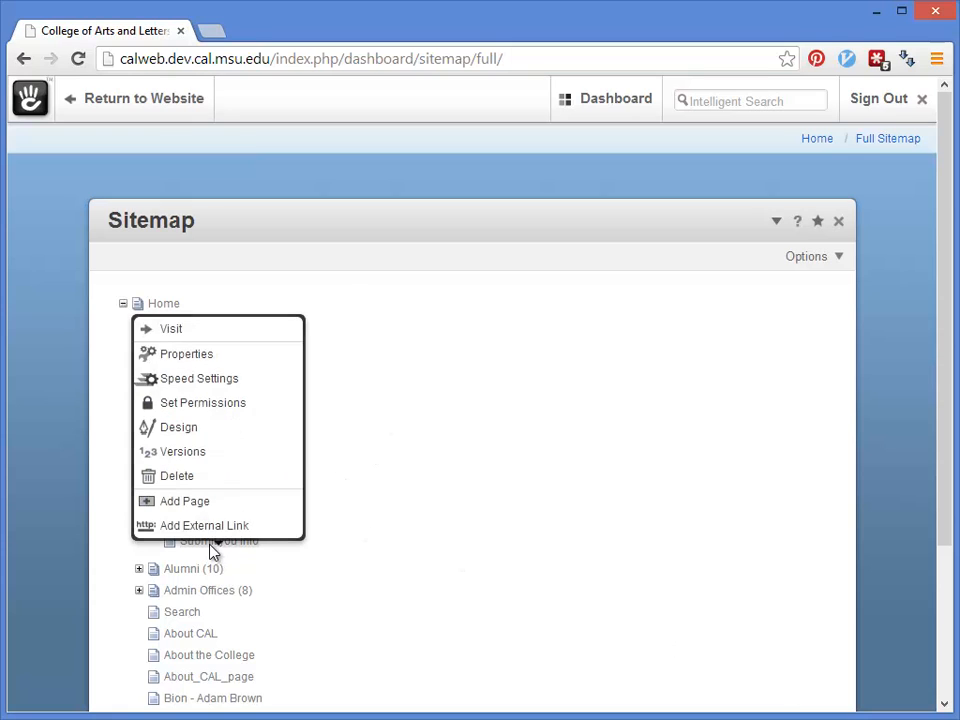
left_click(210, 336)
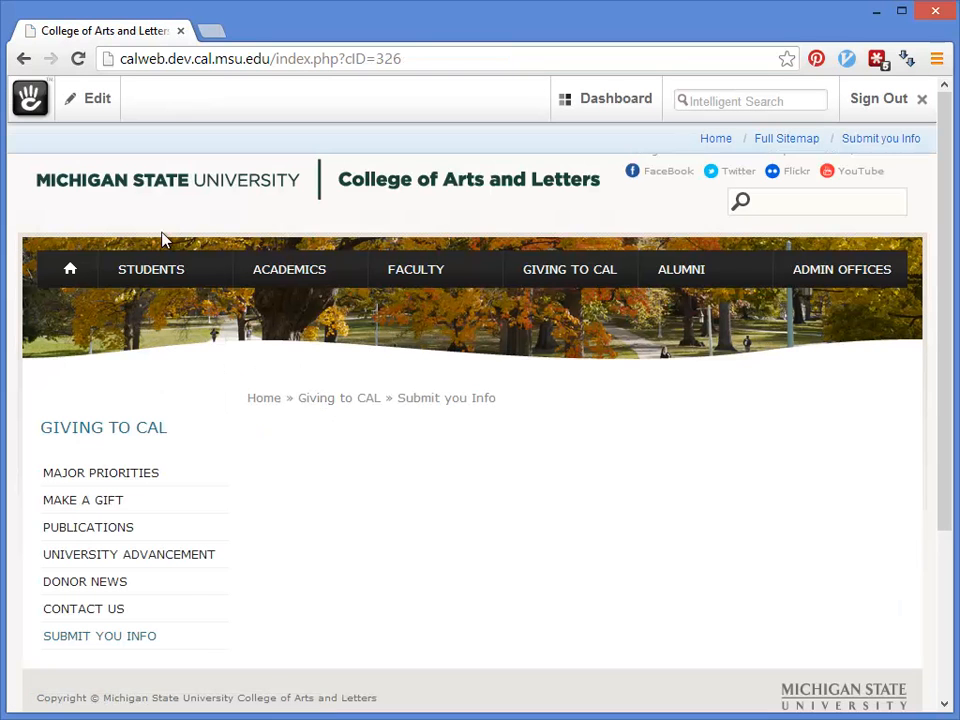
left_click(80, 103)
left_click(80, 155)
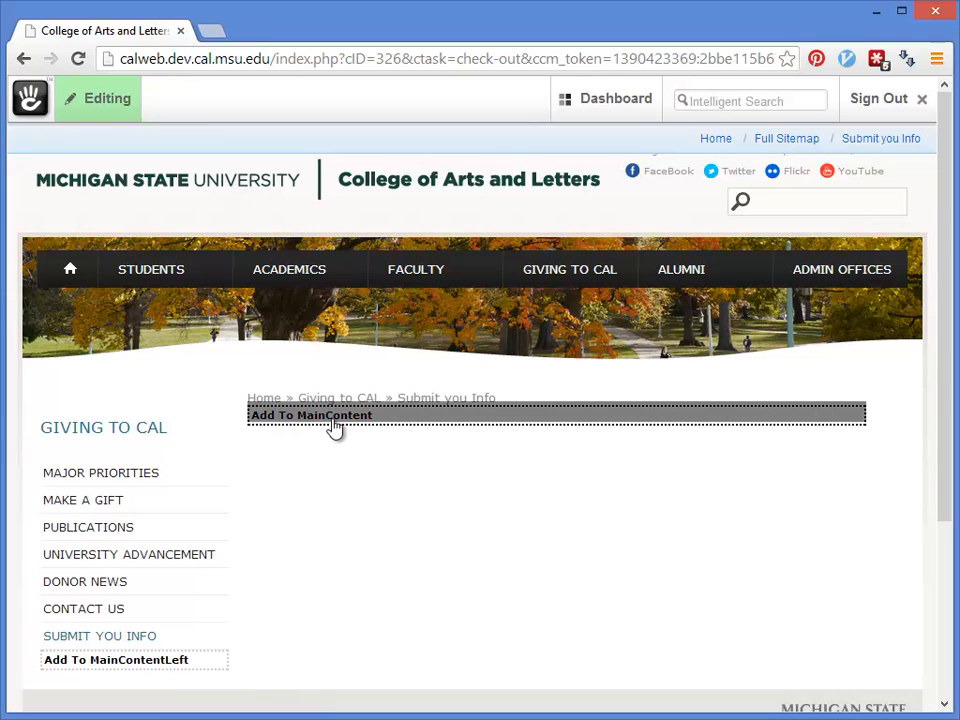
left_click(335, 427)
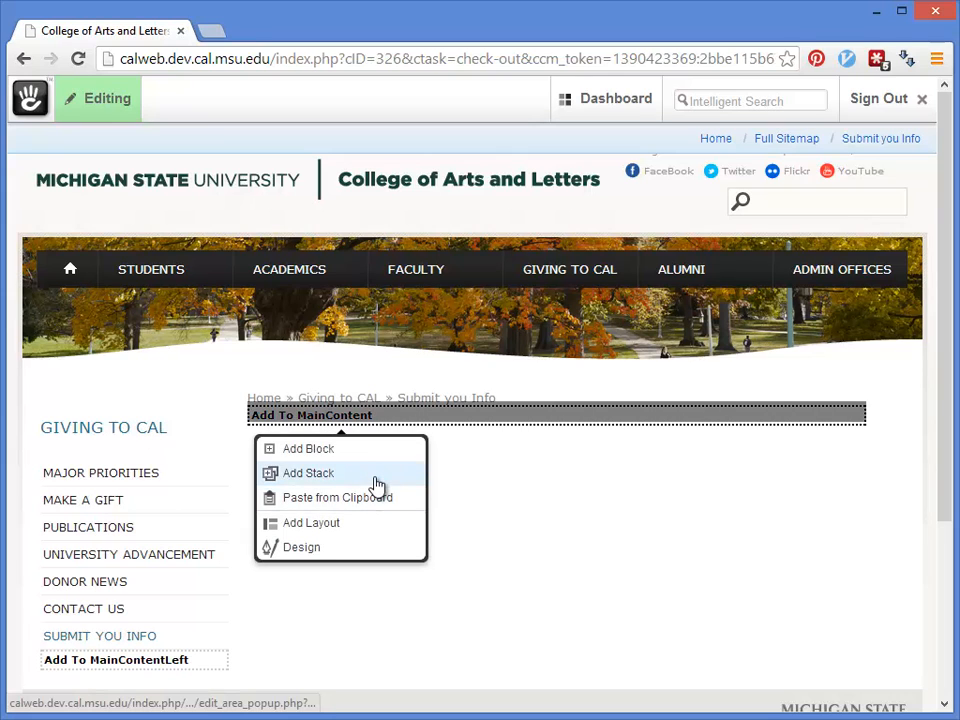
left_click(373, 461)
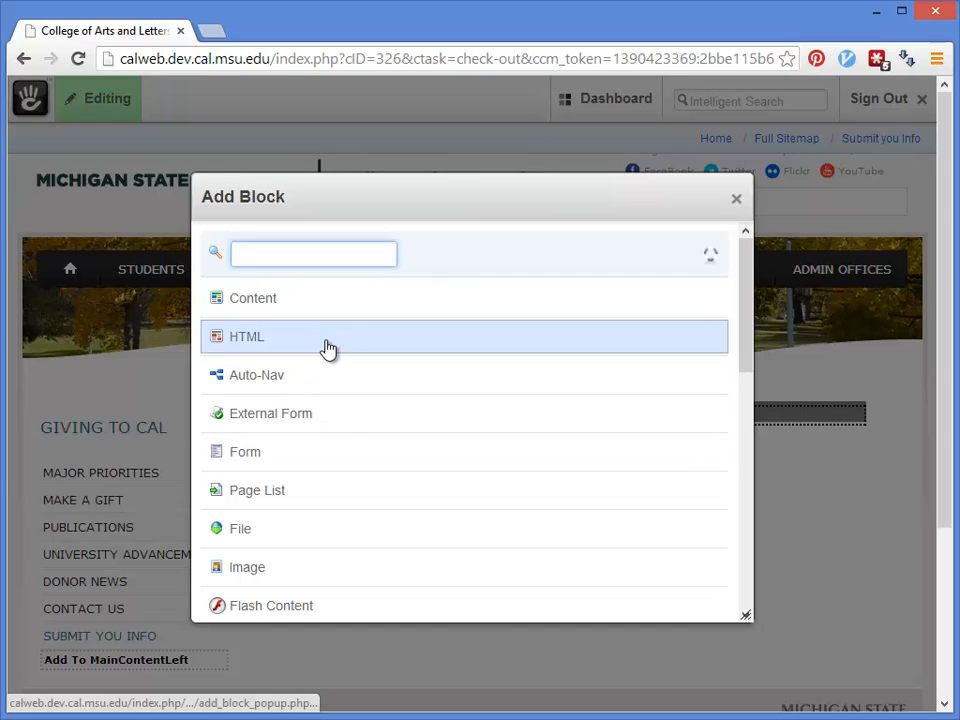
Step: Add a Form block whose first question is 'Name' with a Text Field answer
left_click(247, 459)
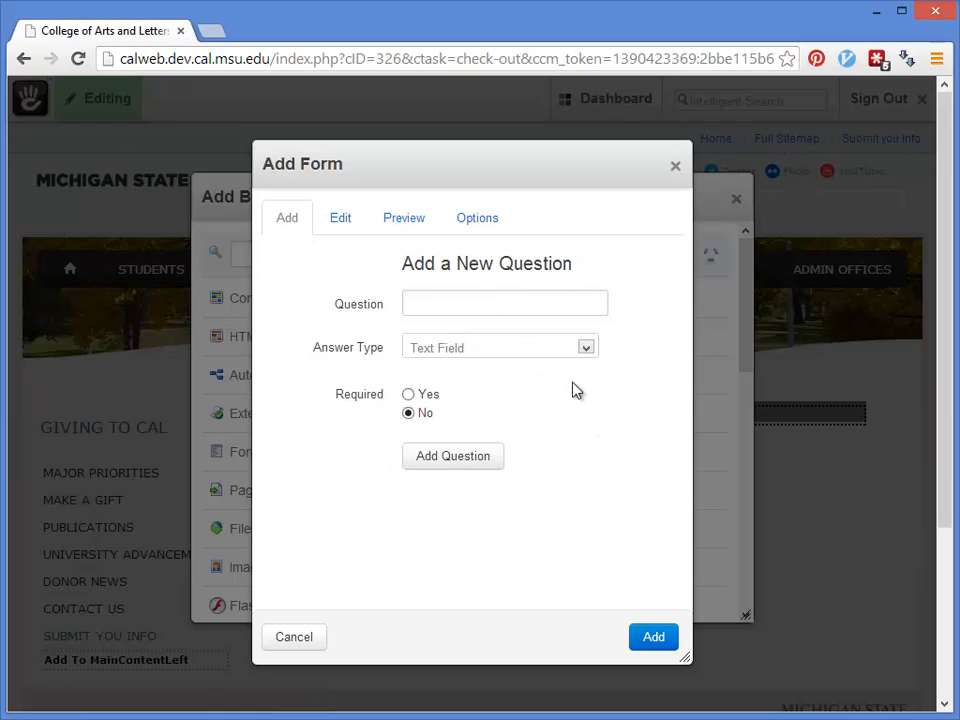
left_click(469, 306)
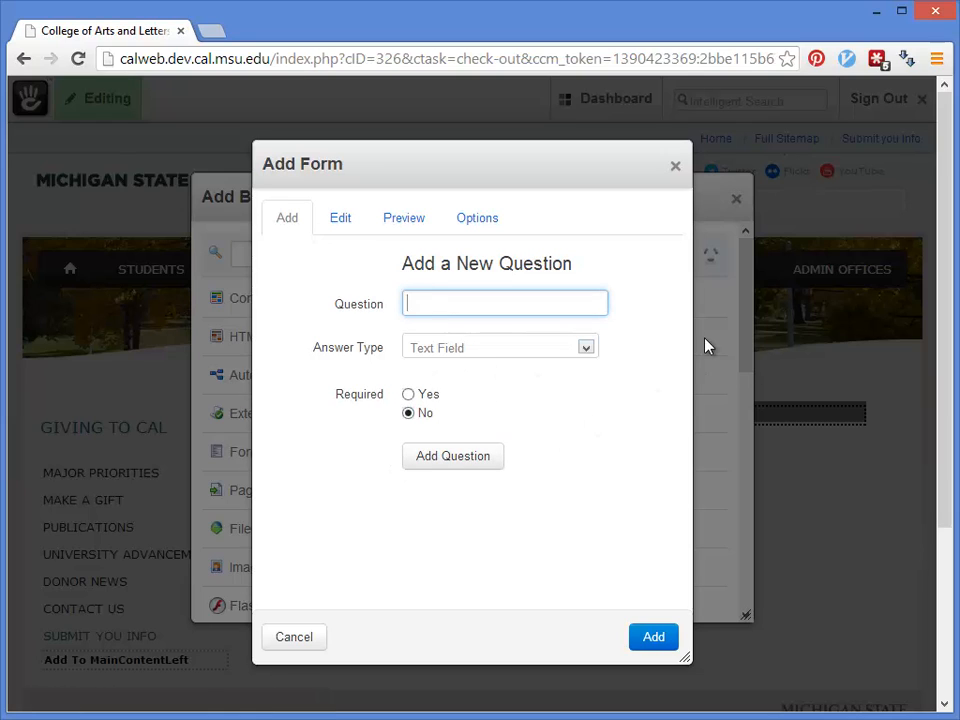
type("Name")
left_click(486, 357)
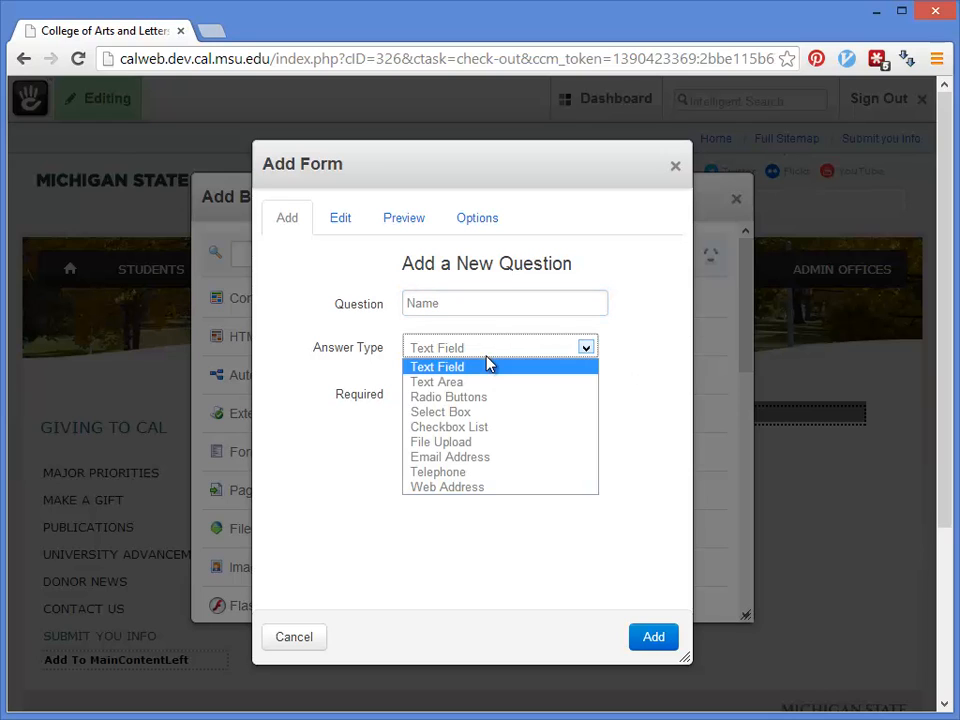
left_click(491, 356)
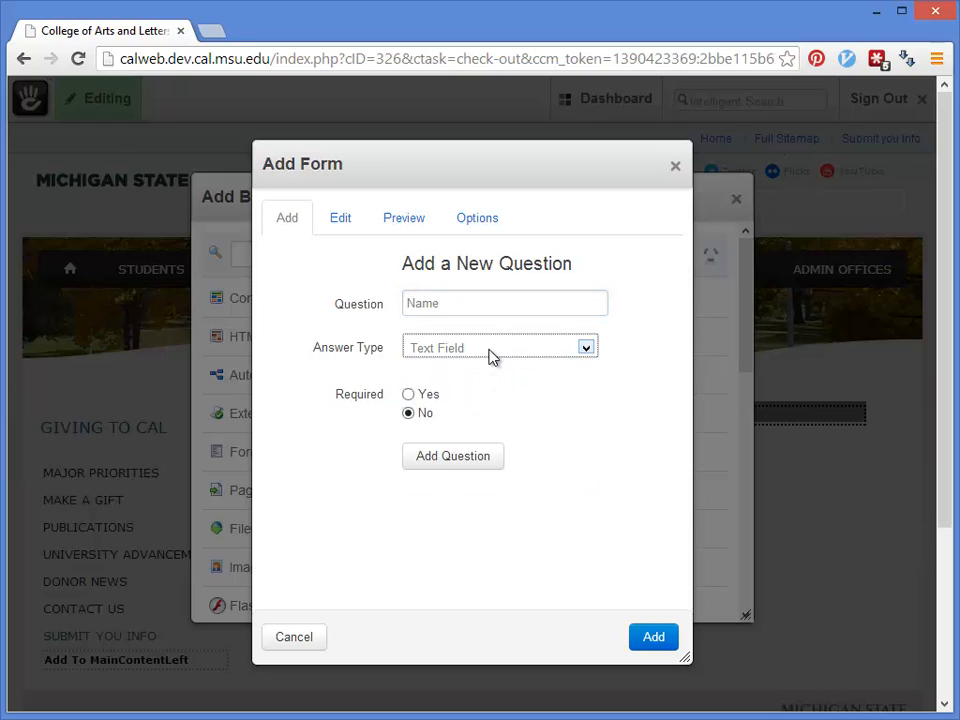
left_click(491, 356)
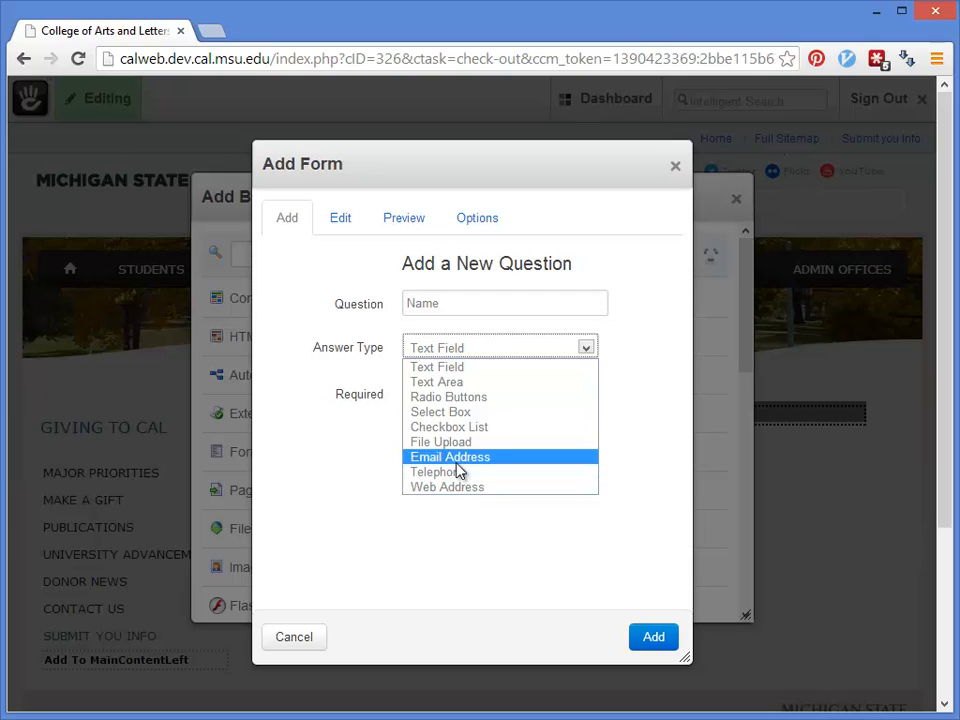
Step: Add 'First Name' as a required Text Field question
left_click(464, 368)
left_click(467, 300)
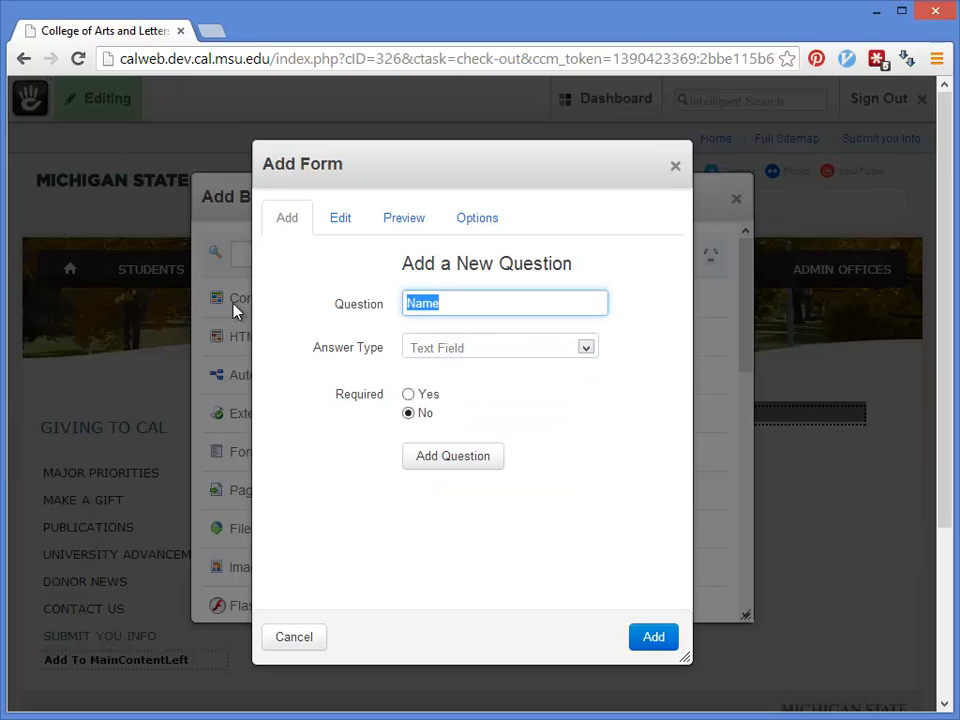
type("First ")
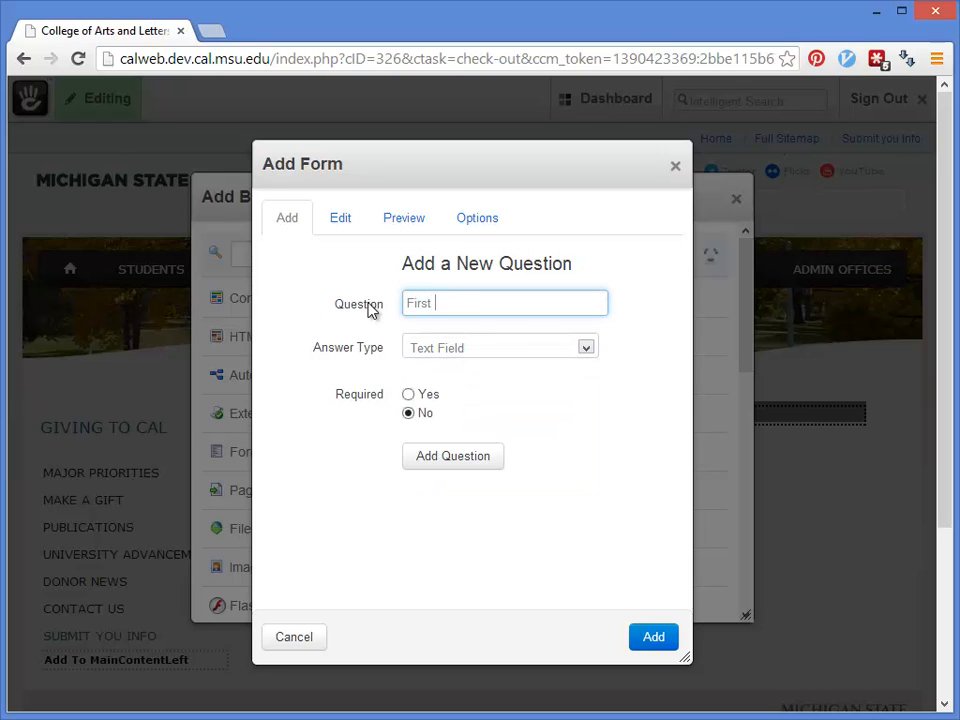
type("Name")
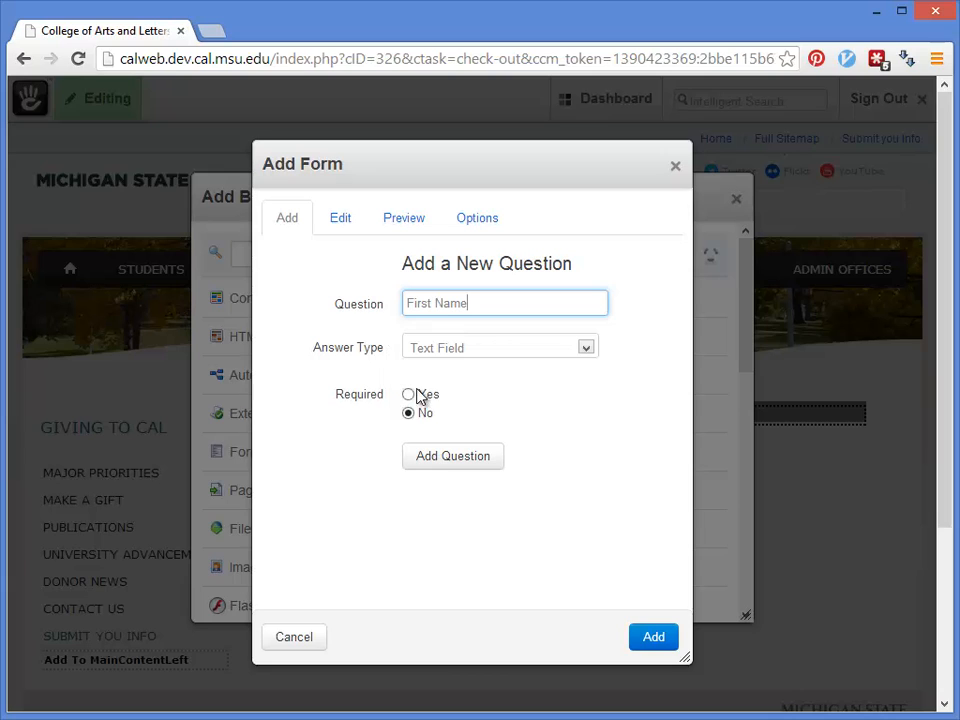
left_click(409, 395)
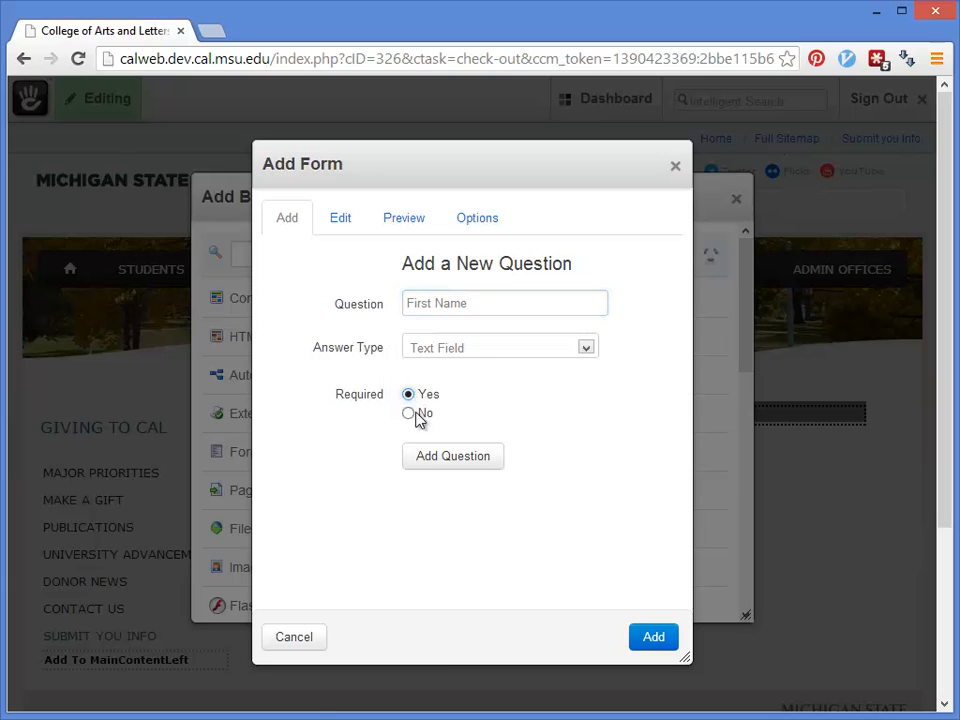
left_click(440, 459)
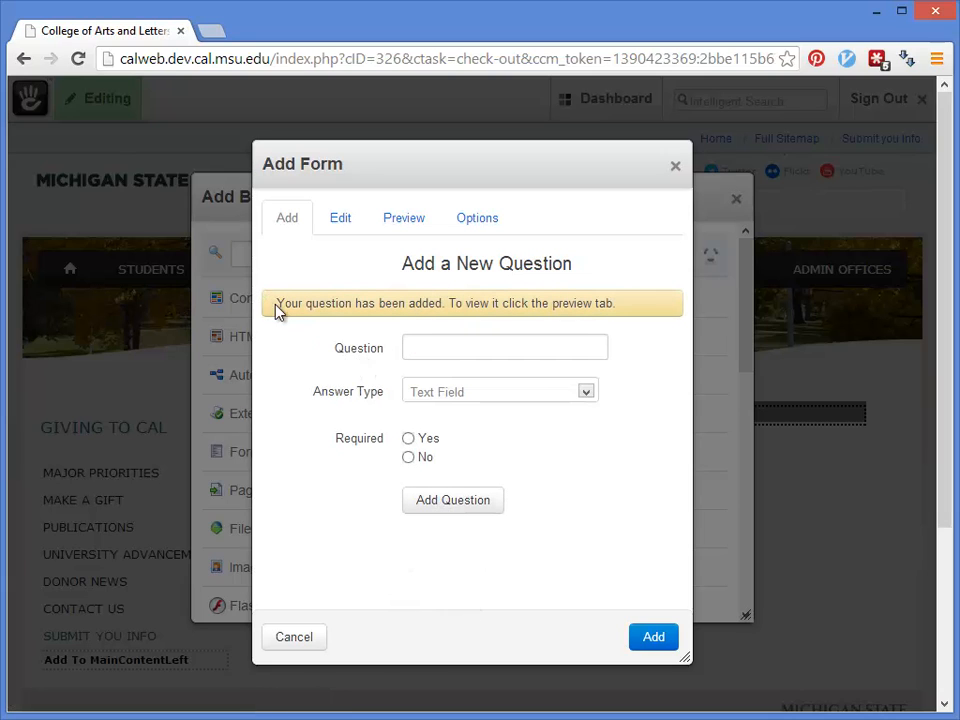
left_click_drag(276, 306, 652, 309)
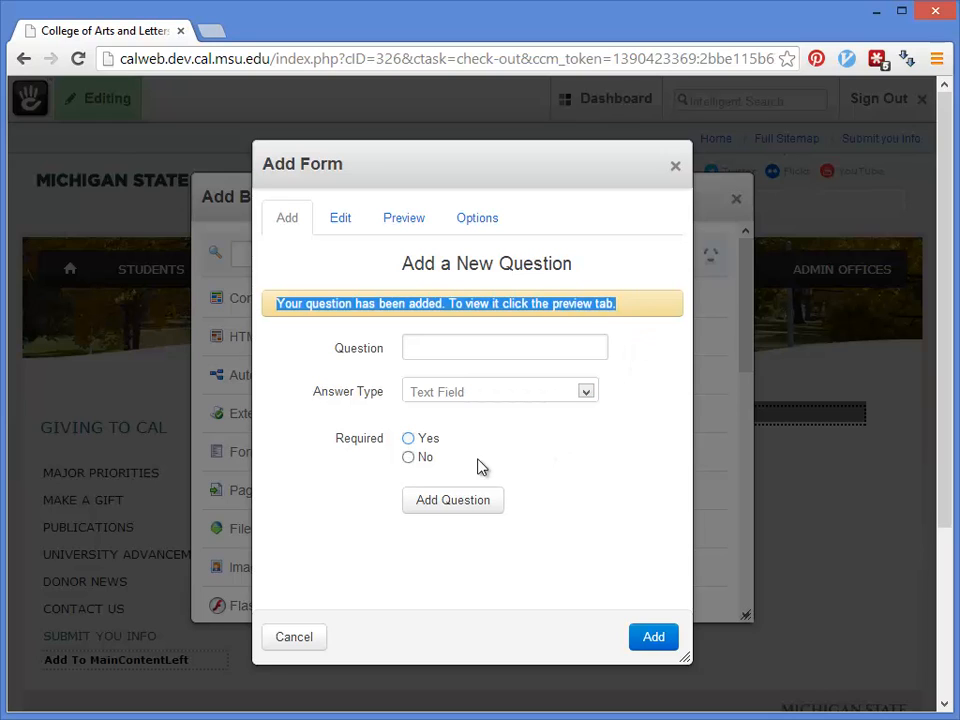
Step: Add a required 'Last Name' Text Field question
left_click(418, 350)
type("La")
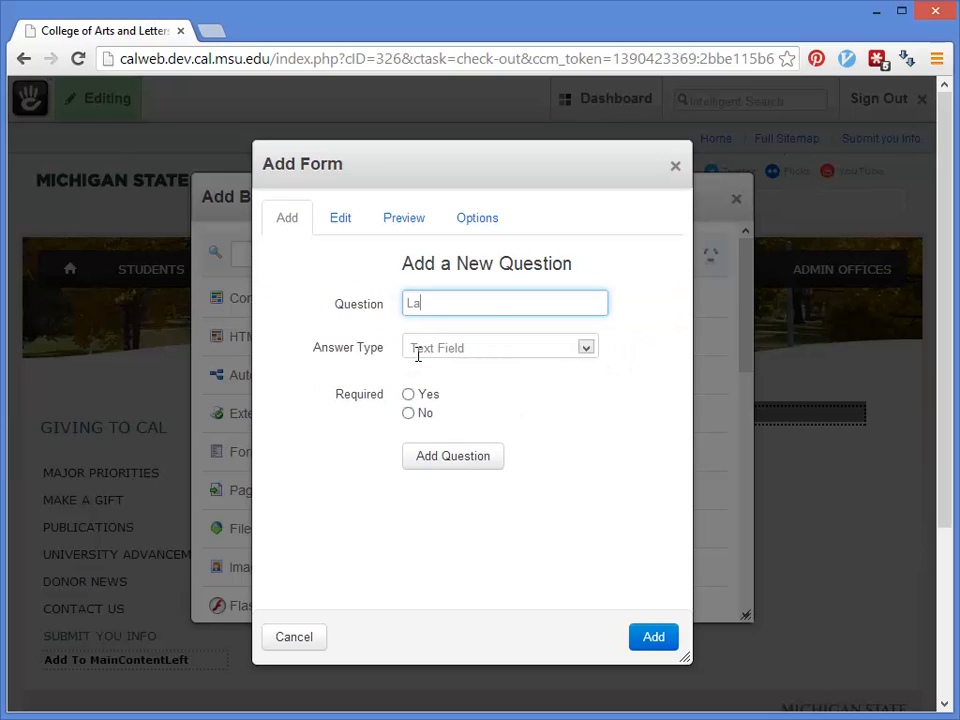
type("st Name")
left_click(408, 394)
left_click(458, 455)
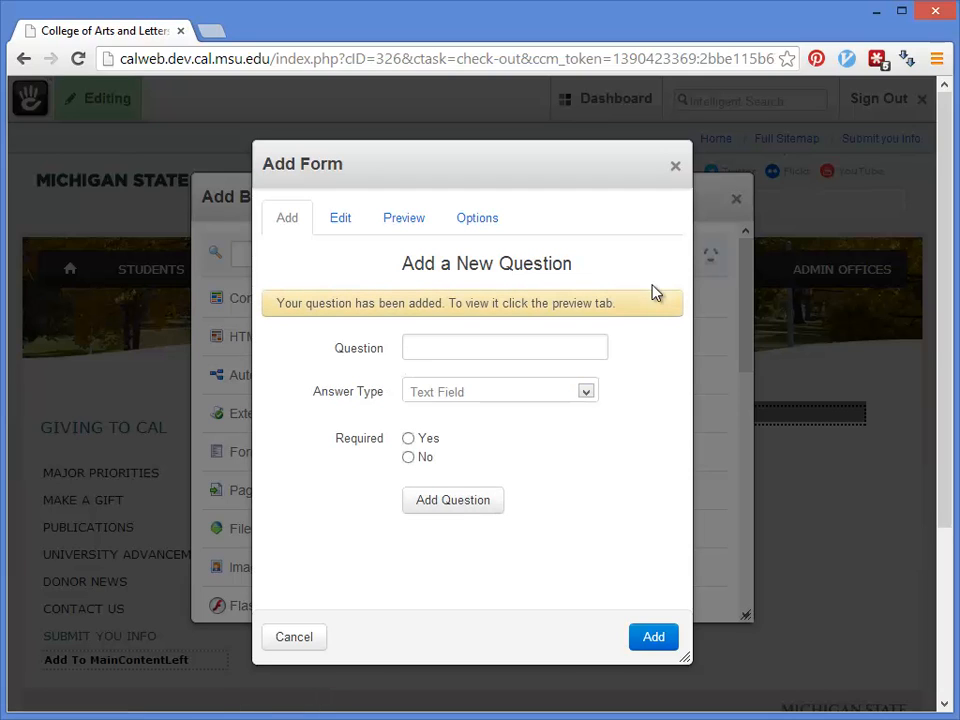
left_click(433, 344)
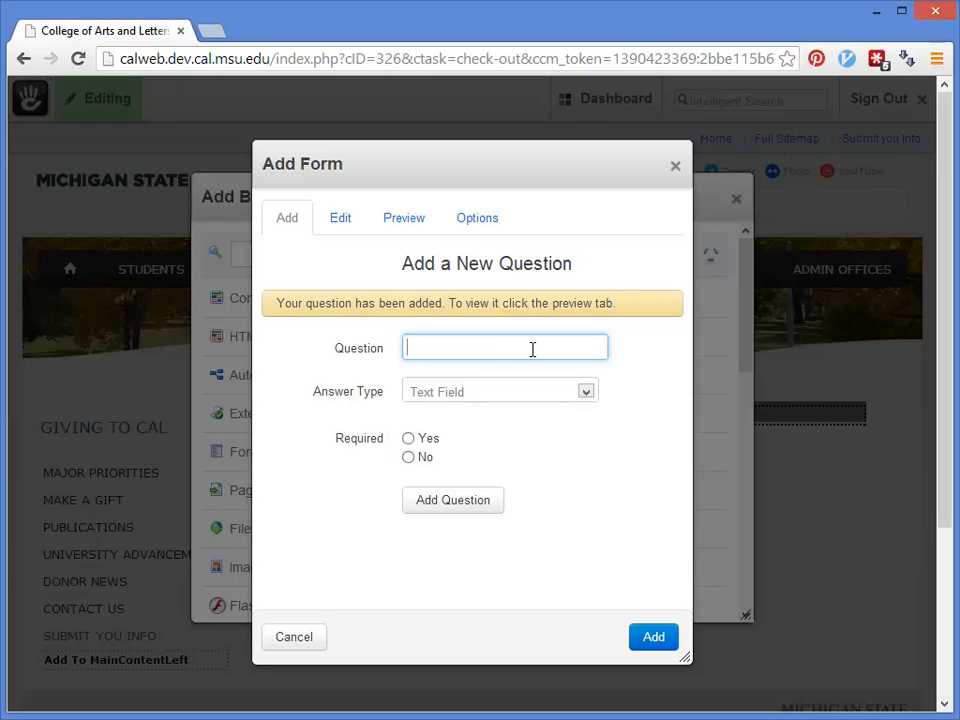
Step: Enter the question 'How'd you hear about us ?' with a Select Box answer type
type("How'd")
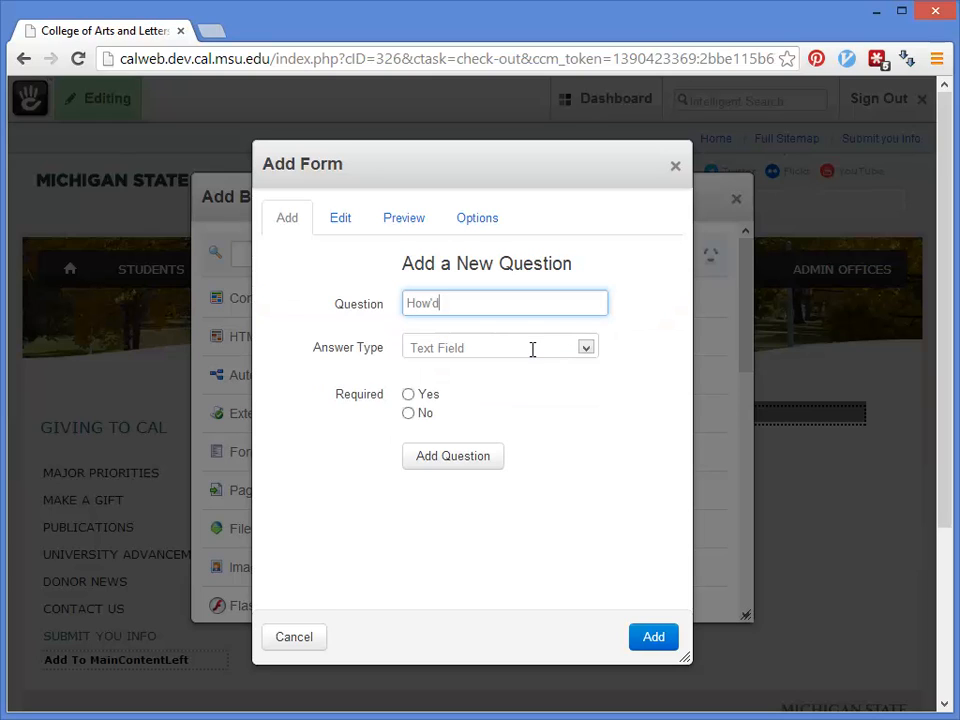
type(" You hear")
key("BackSpace")
key("BackSpace")
key("BackSpace")
key("BackSpace")
key("BackSpace")
key("BackSpace")
key("BackSpace")
type("you hear about us ?")
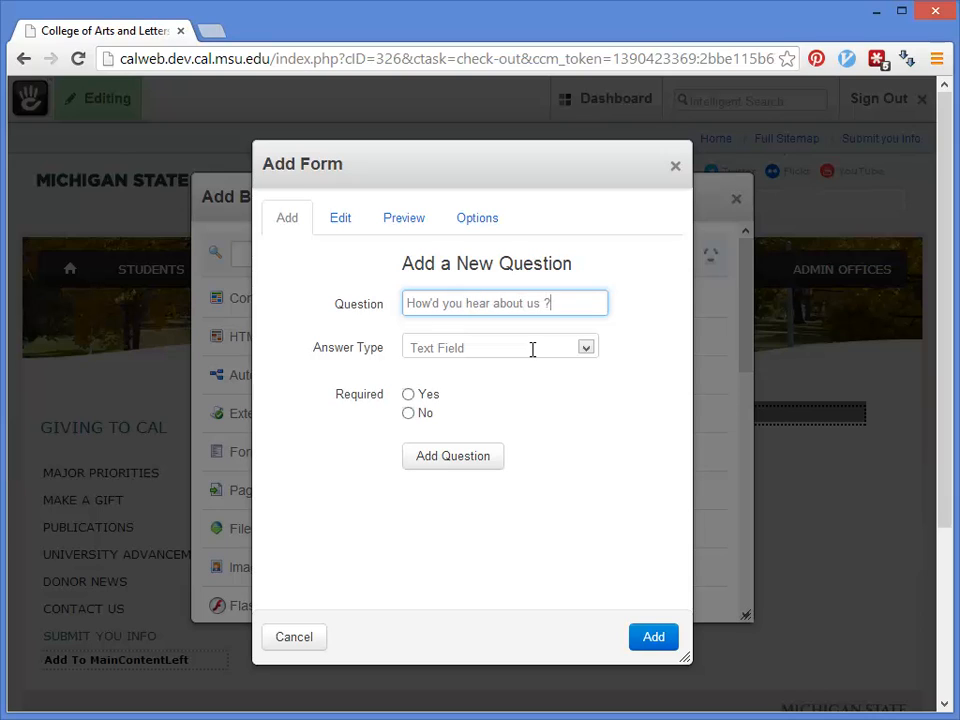
left_click(586, 350)
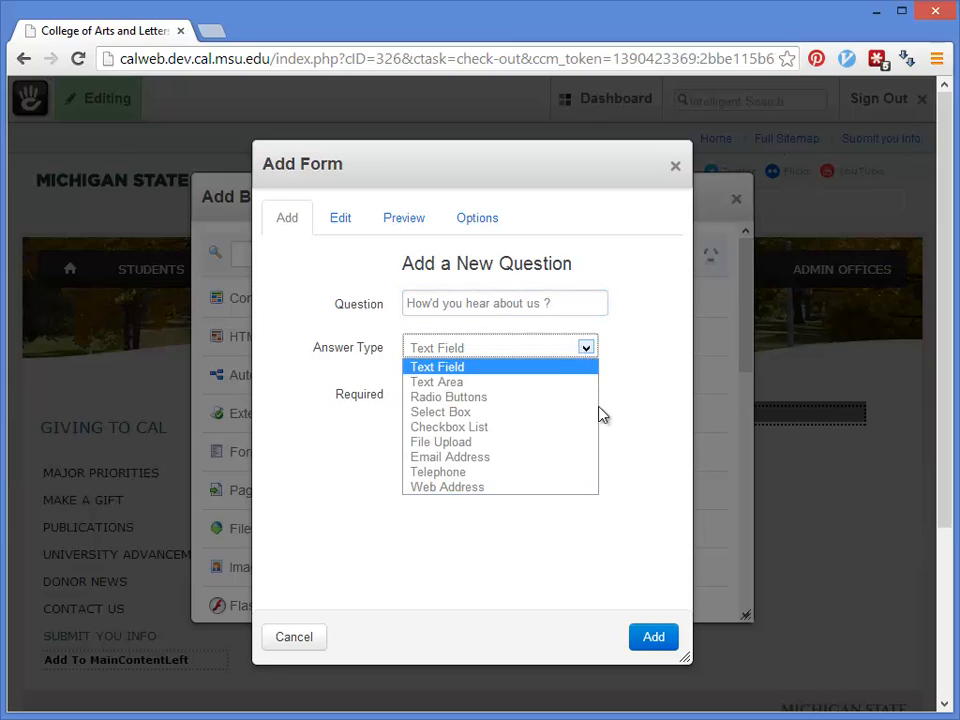
left_click(562, 413)
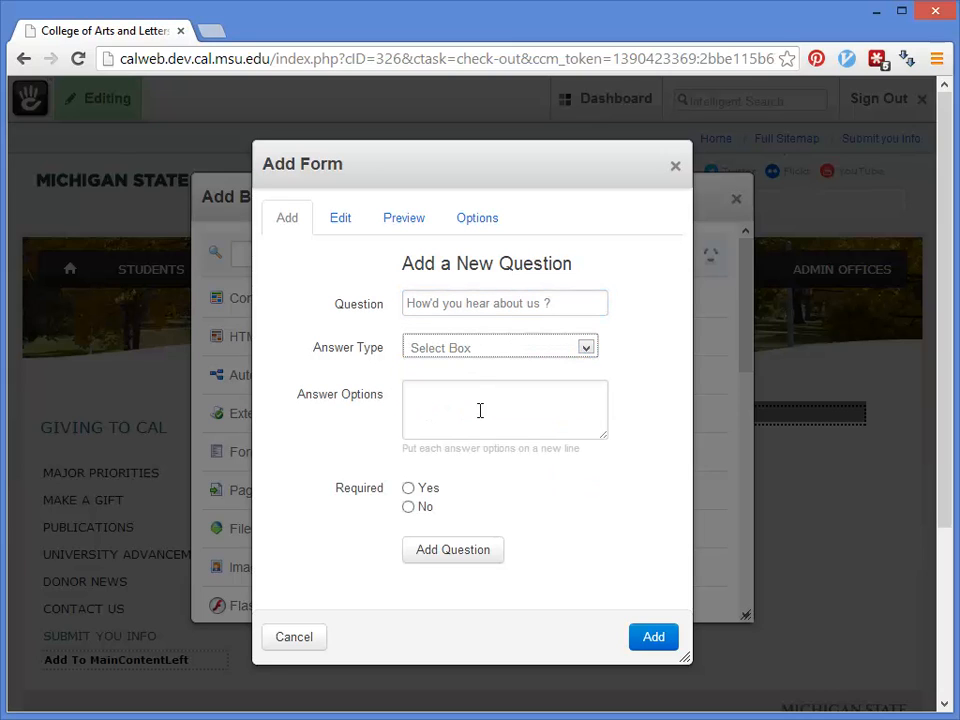
Step: Give it options Email, Google, Newpaper and Flying Squirrels, then add the question
left_click(476, 402)
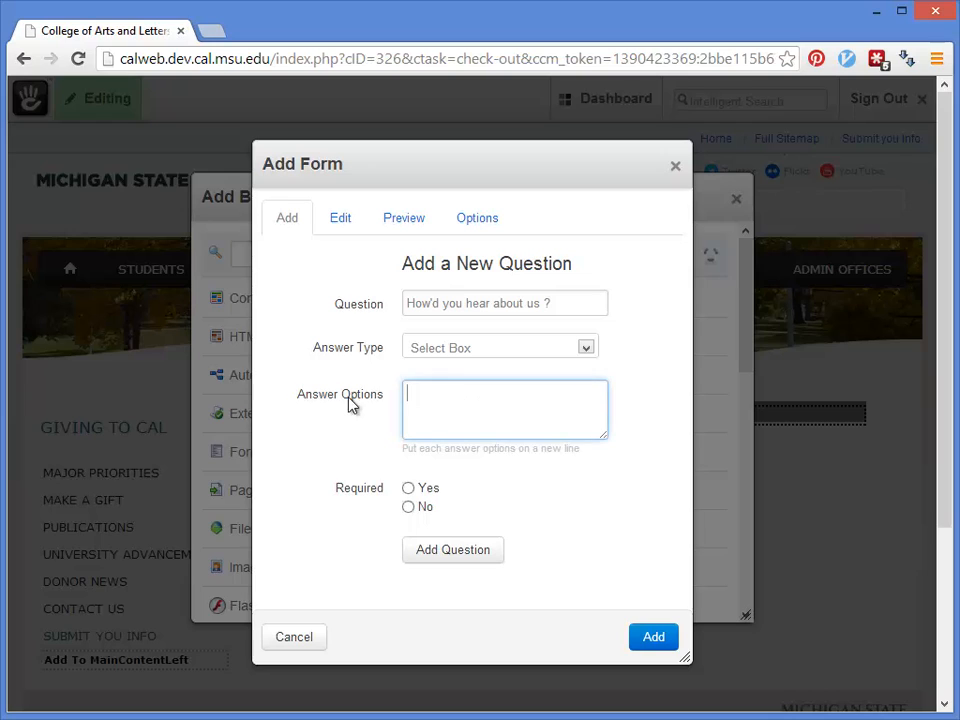
left_click_drag(402, 448, 612, 448)
left_click(482, 401)
type("Email")
key("Return")
type("Googl")
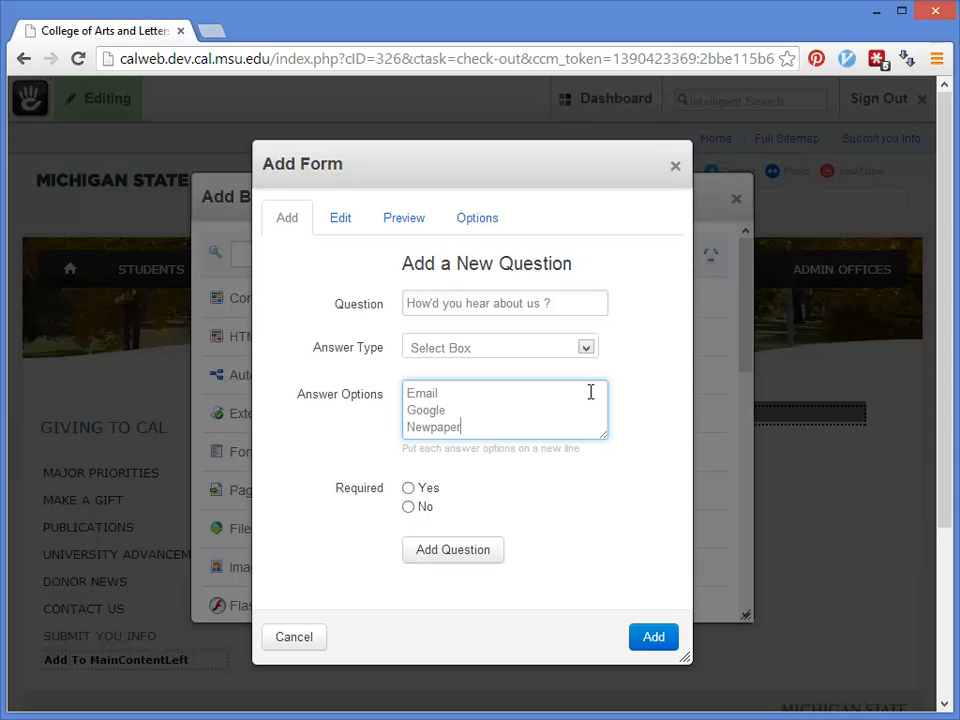
type("e Newpaper")
key("Return")
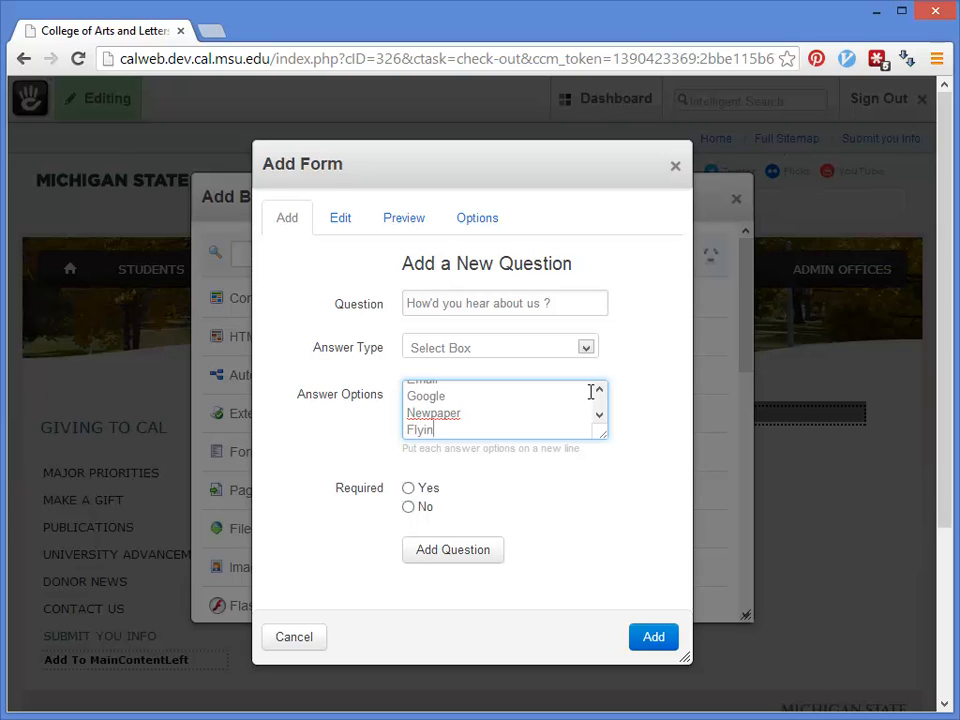
type("Flying Squirlls")
right_click(467, 429)
left_click(495, 445)
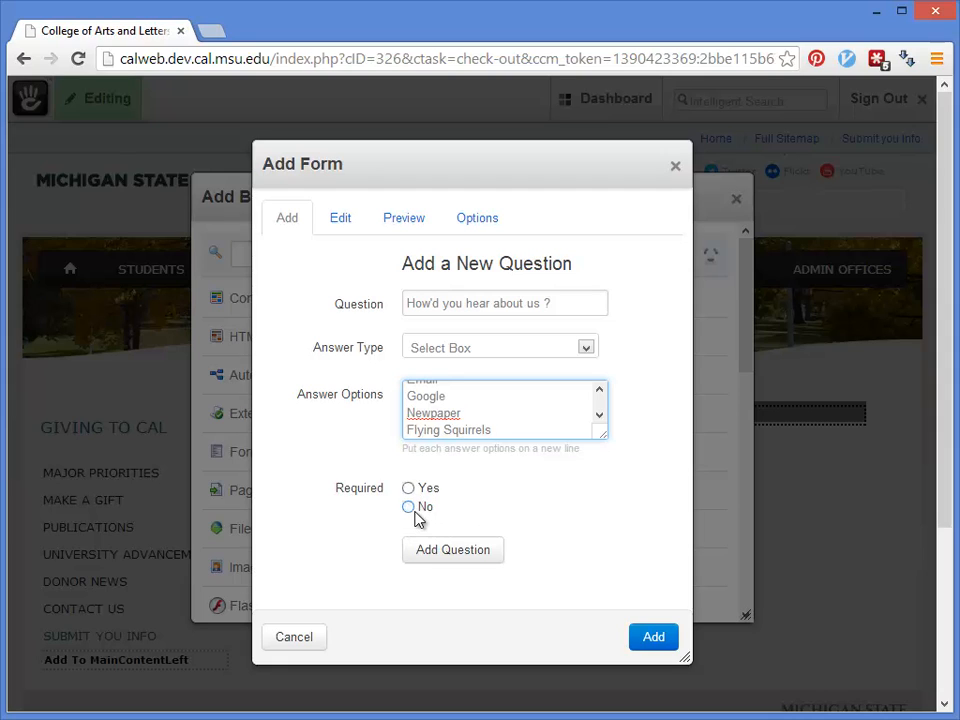
left_click(458, 552)
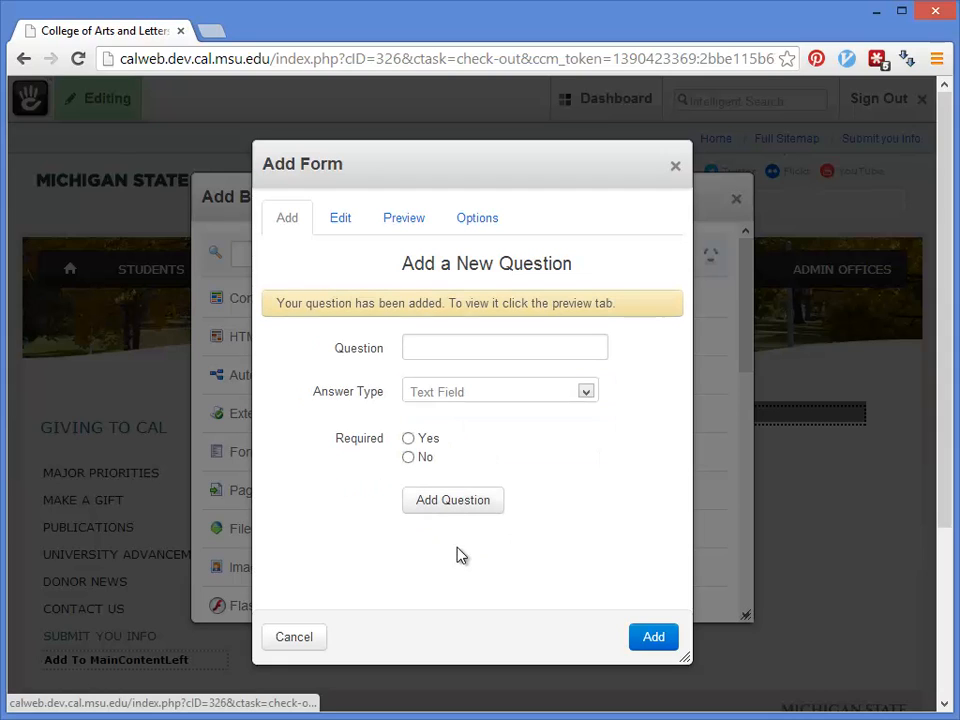
Step: Preview the form, then return to the Edit list of its three questions
left_click(397, 226)
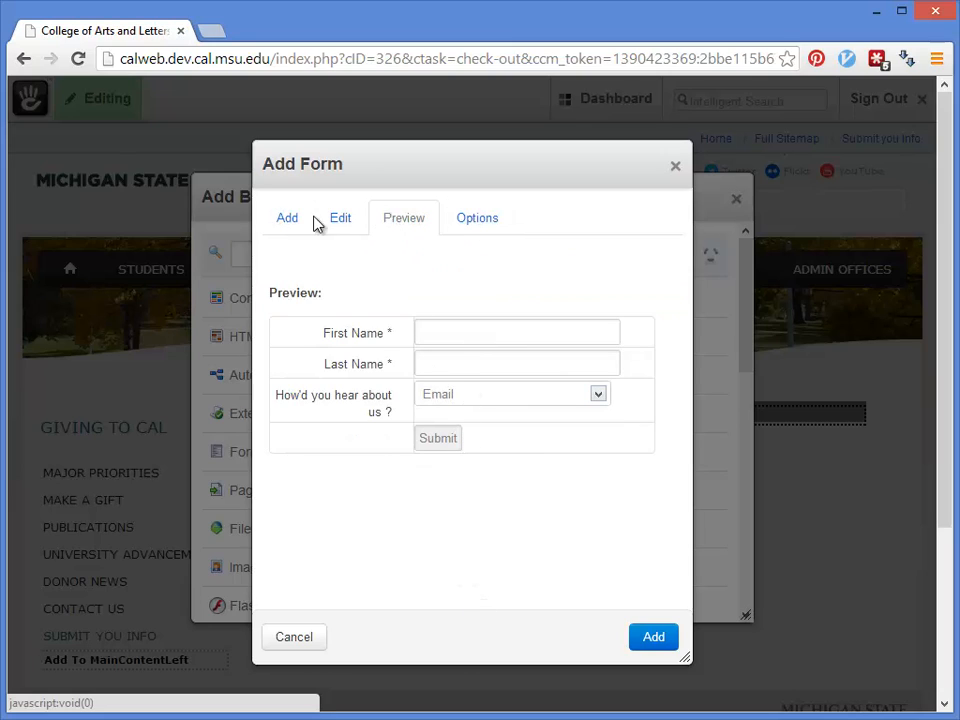
left_click(345, 226)
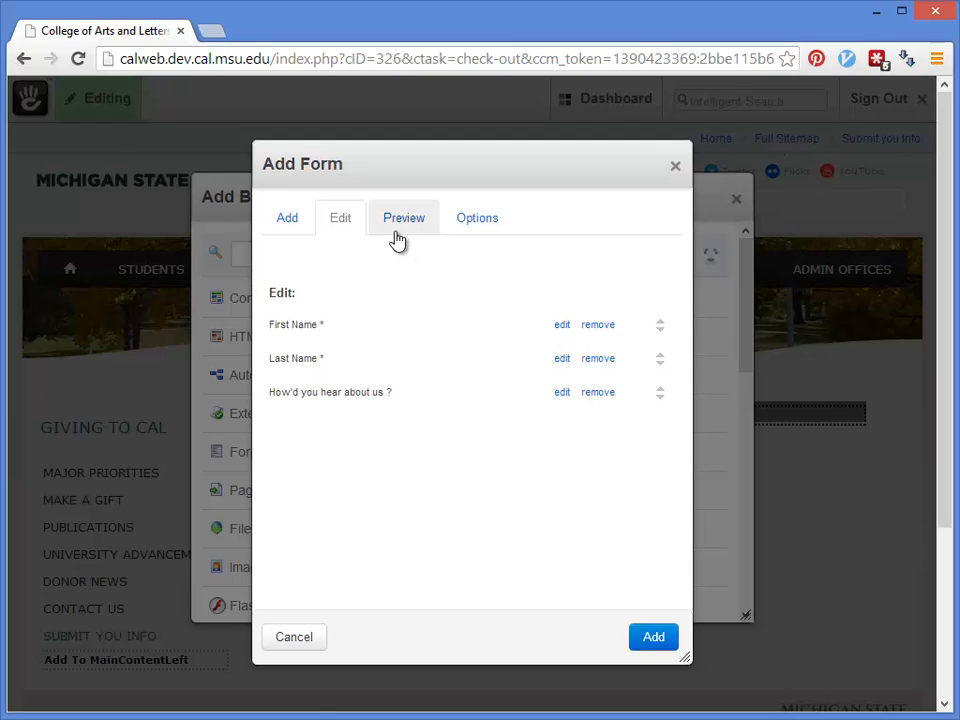
Step: Review form name 'Submit you Info' and message 'Thanks!', and enable email notification on submission
left_click(474, 222)
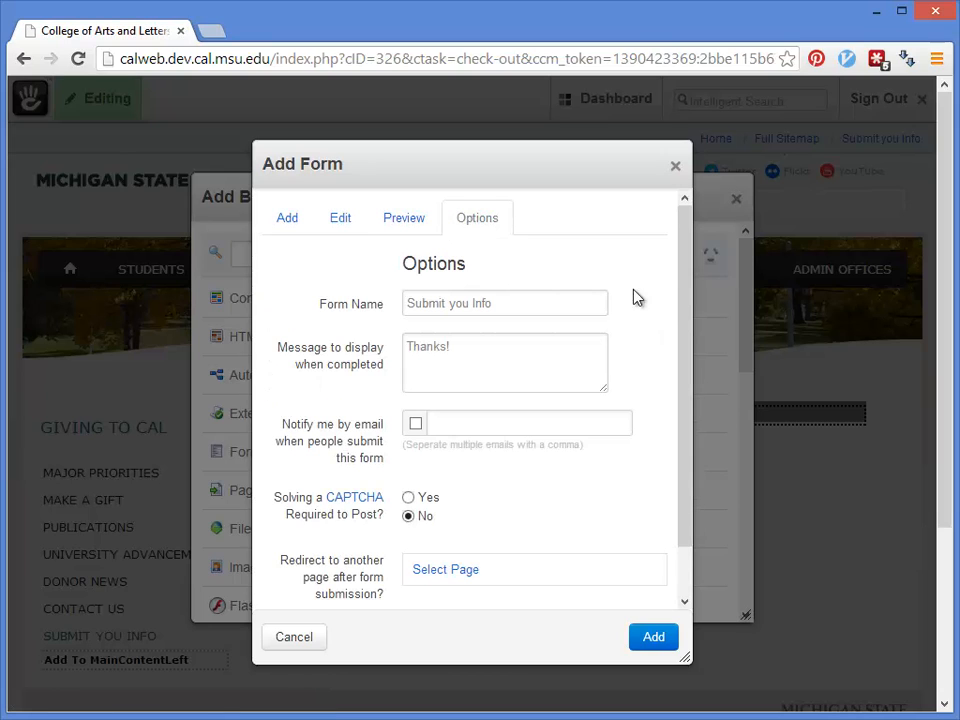
left_click_drag(534, 300, 371, 315)
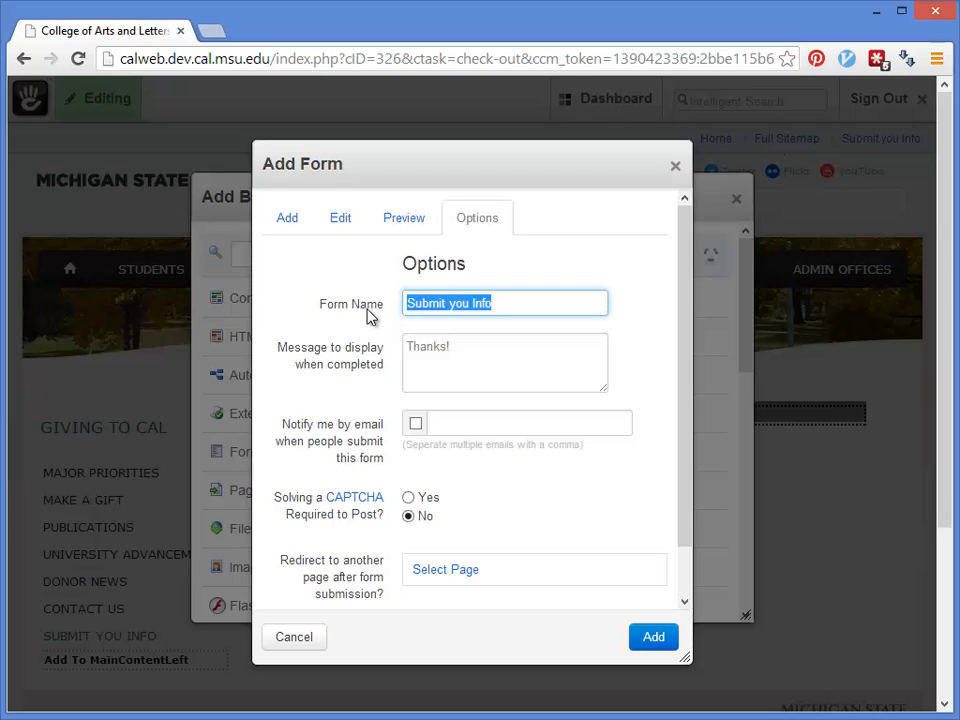
left_click(529, 310)
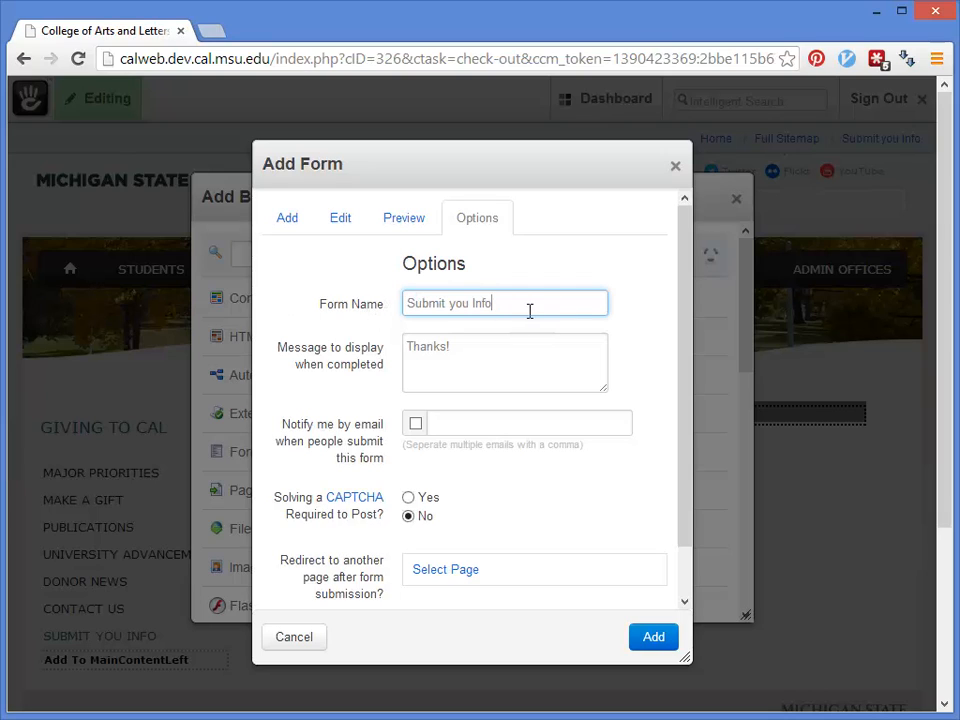
left_click_drag(443, 305, 377, 303)
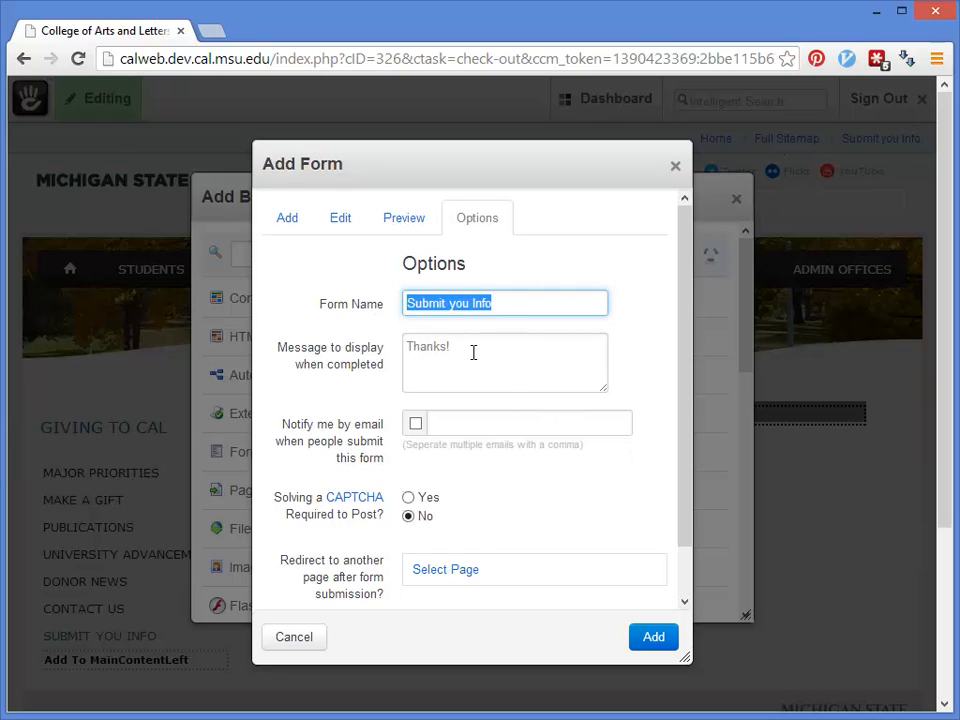
left_click_drag(473, 352, 418, 364)
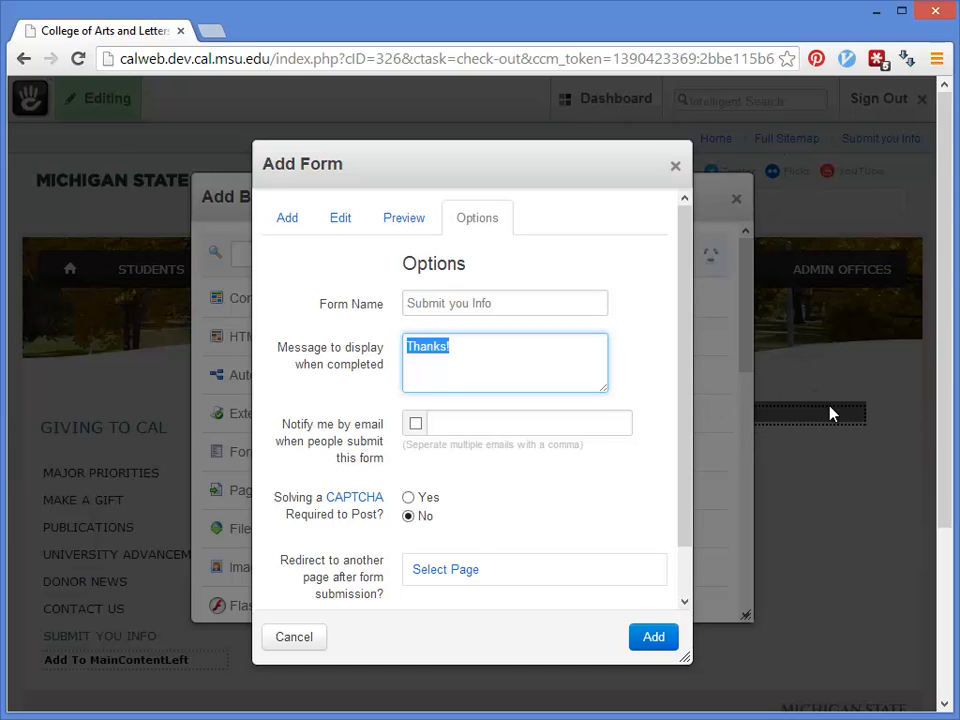
left_click(447, 352)
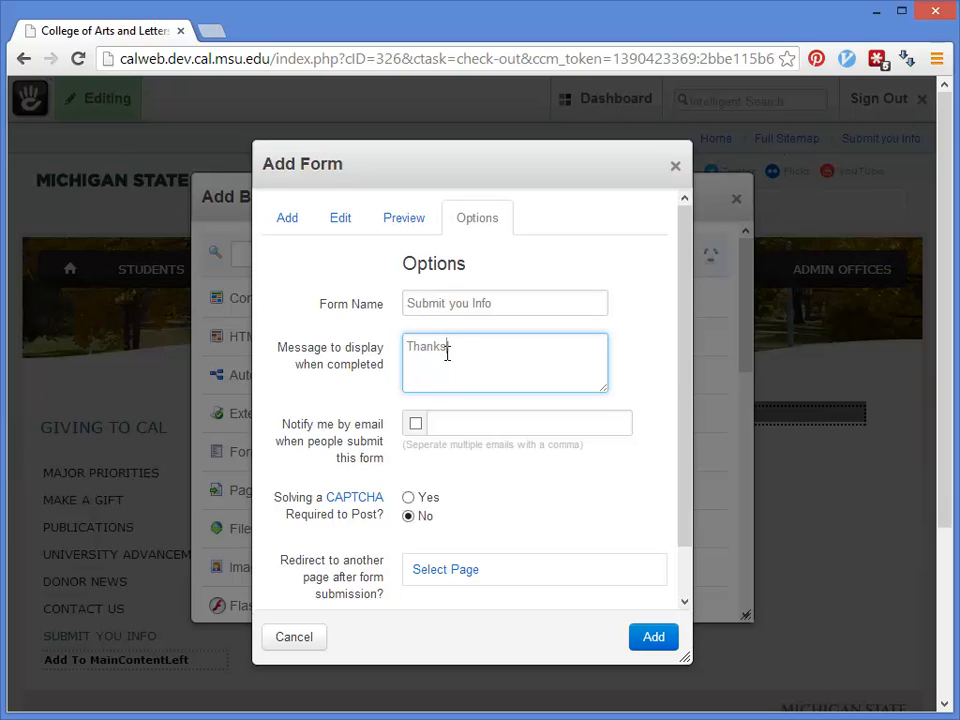
left_click_drag(499, 346, 391, 345)
left_click_drag(391, 346, 384, 346)
left_click(514, 358)
left_click_drag(284, 428, 389, 461)
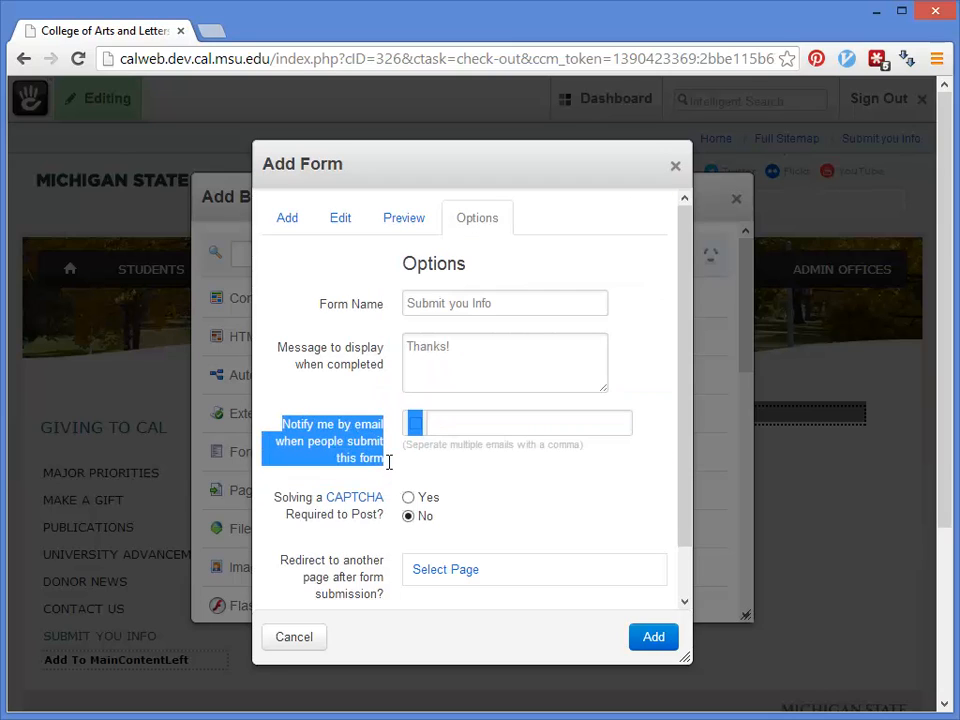
left_click(414, 424)
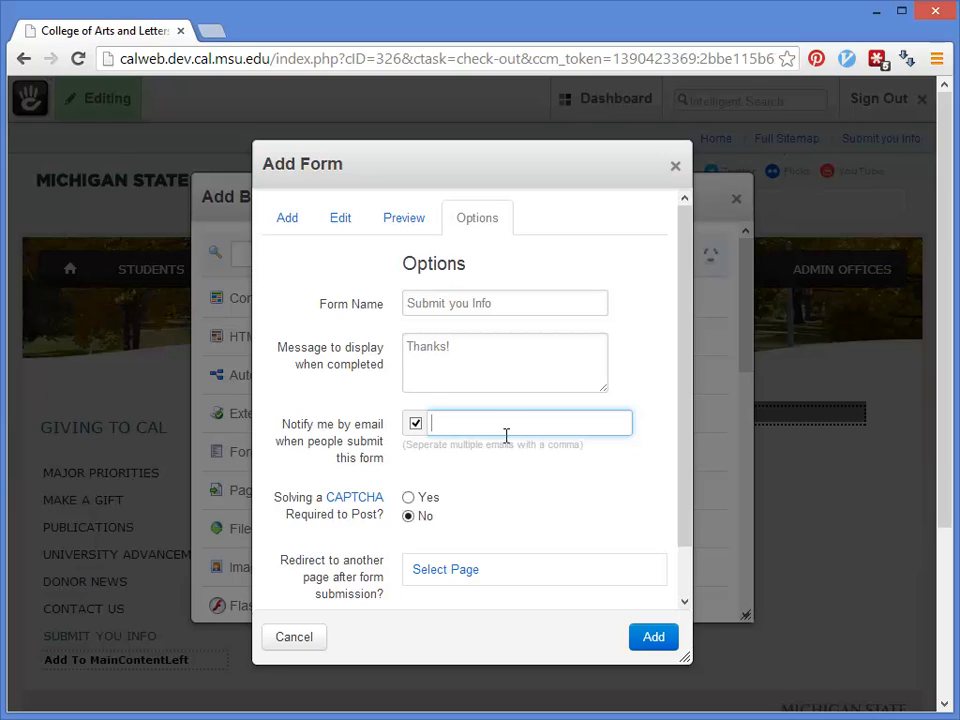
Step: Require a CAPTCHA and fill in the notification e-mail address from autofill
left_click(409, 498)
left_click(412, 496)
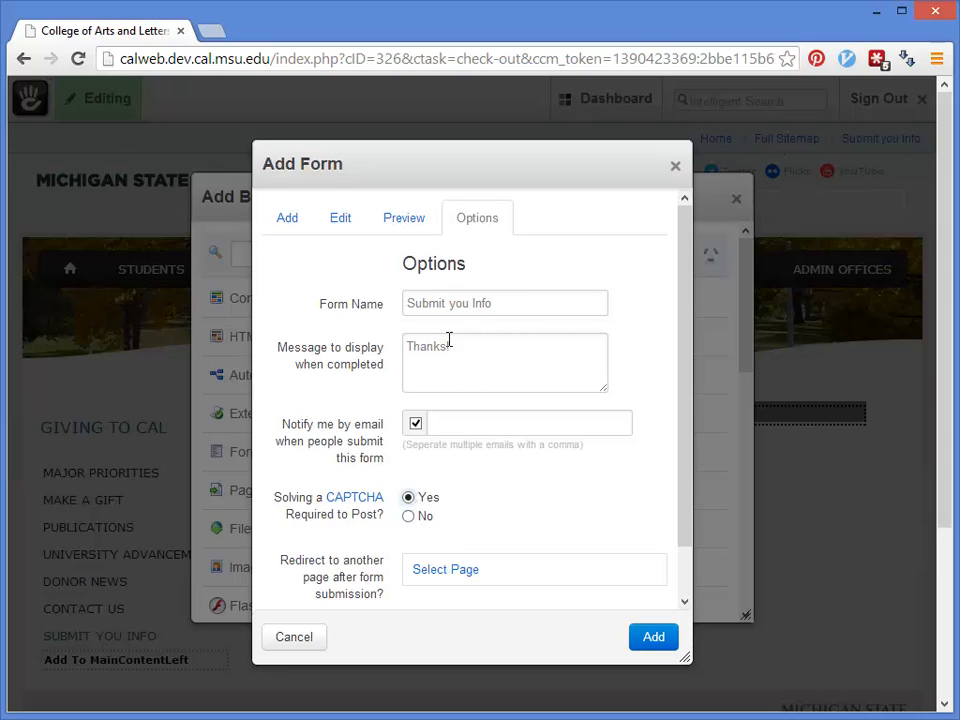
left_click(456, 425)
type("ada")
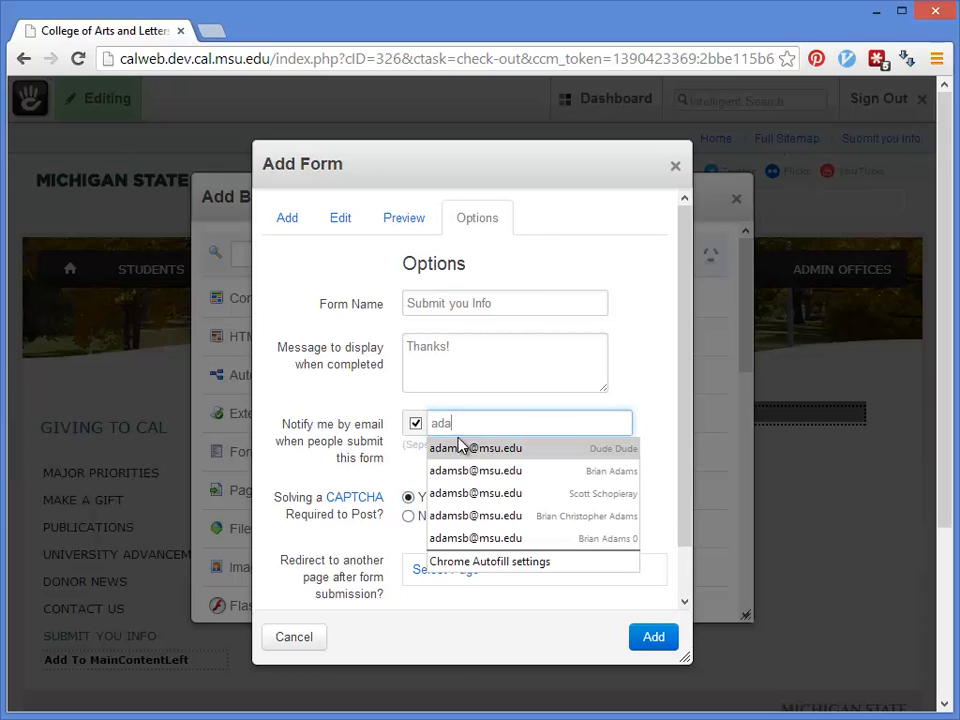
left_click(456, 447)
Step: Scroll down the form options to review the redirect-after-submission setting
scroll(540, 498, "down", 1)
scroll(540, 498, "down", 1)
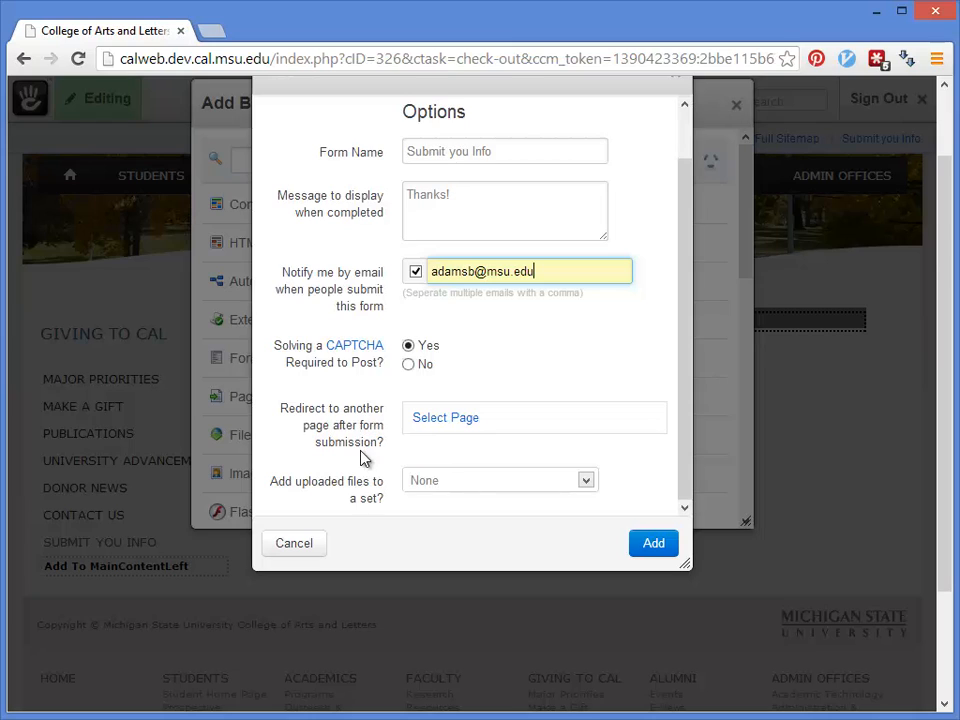
scroll(506, 454, "up", 1)
scroll(508, 455, "down", 1)
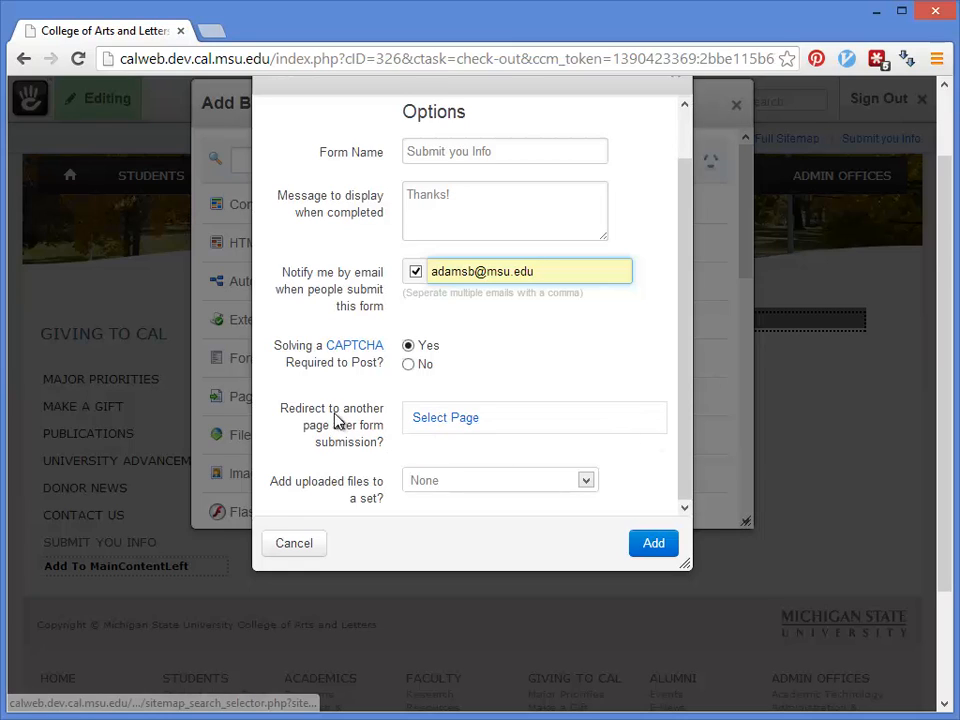
left_click_drag(281, 408, 386, 450)
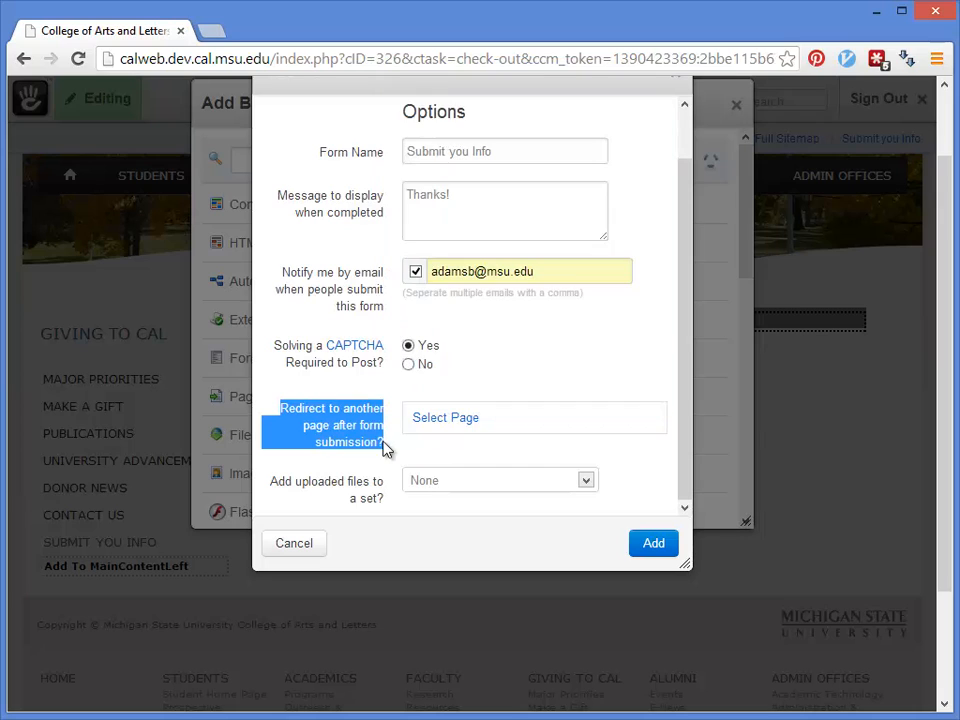
Step: Dismiss the redirect page chooser without picking a page, leaving no redirect set
left_click(454, 424)
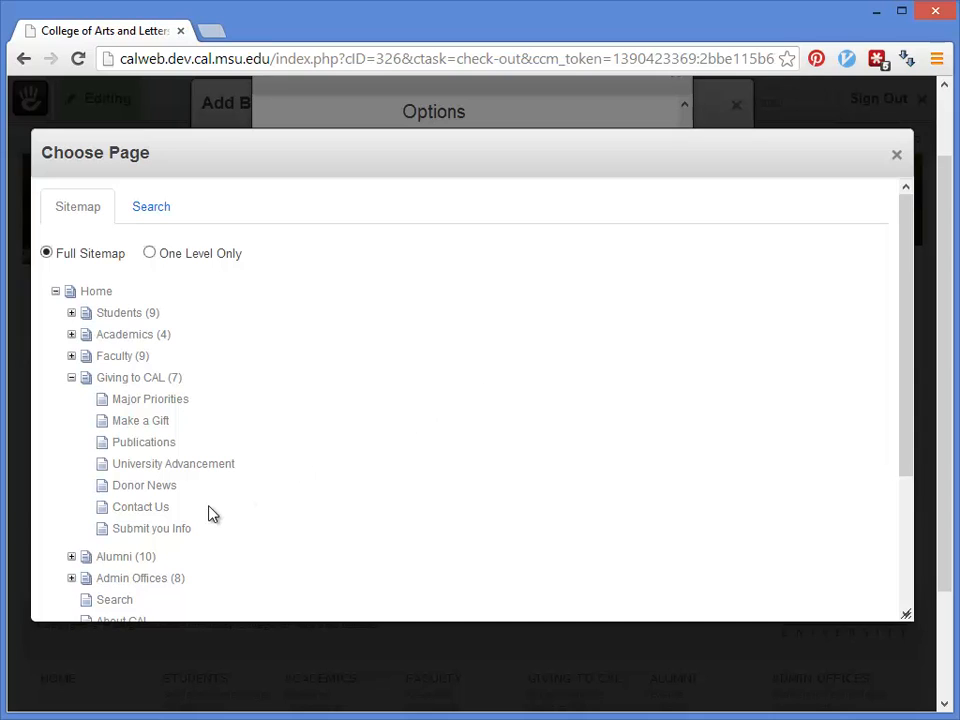
left_click(899, 157)
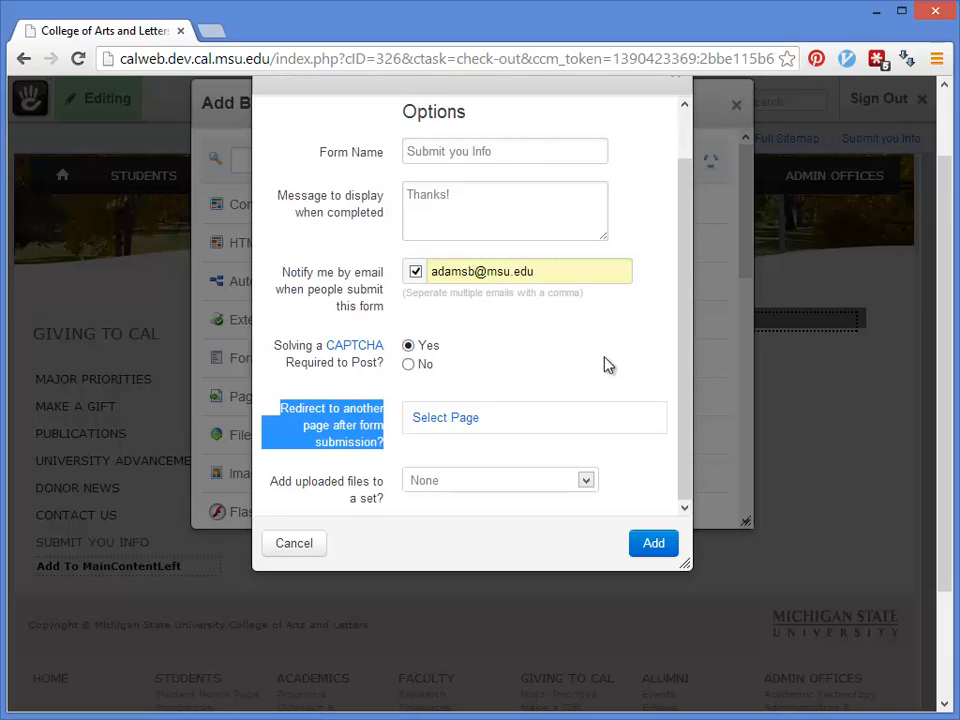
scroll(602, 377, "down", 2)
scroll(608, 381, "up", 1)
Step: Keep 'Add uploaded files to a set?' on None after reviewing the available file sets
left_click(585, 425)
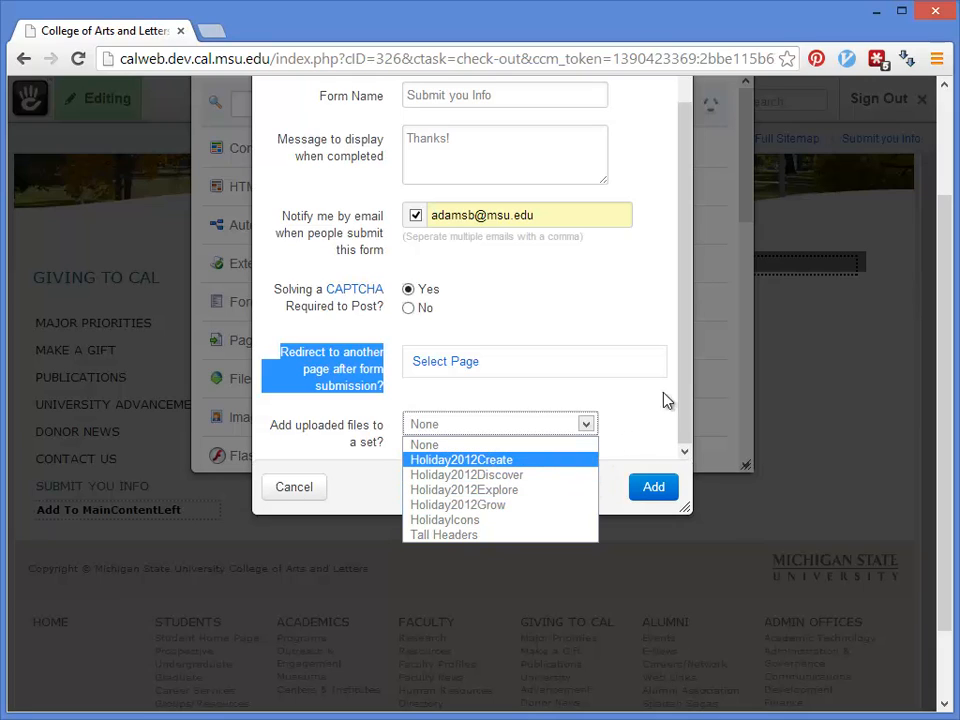
left_click(627, 425)
left_click(625, 419)
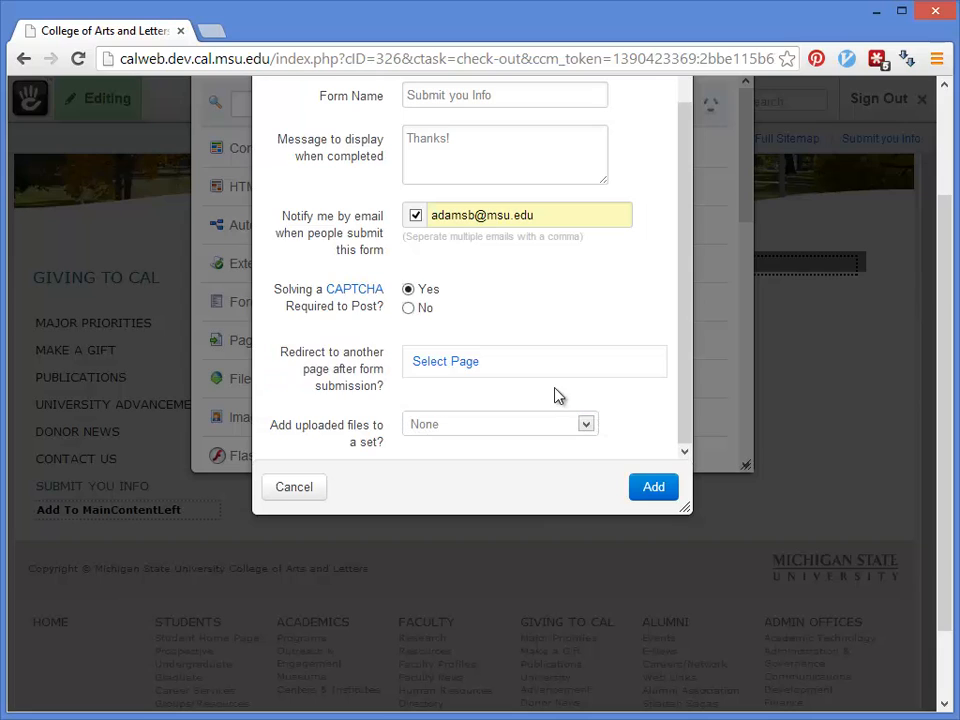
scroll(546, 454, "up", 1)
scroll(530, 405, "down", 3)
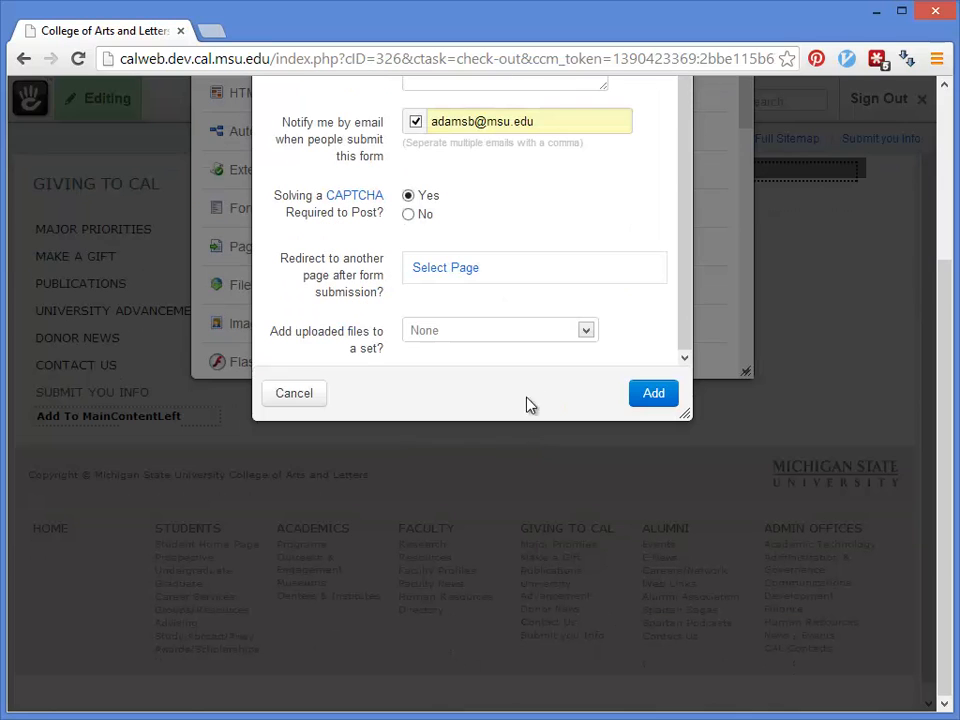
left_click(553, 332)
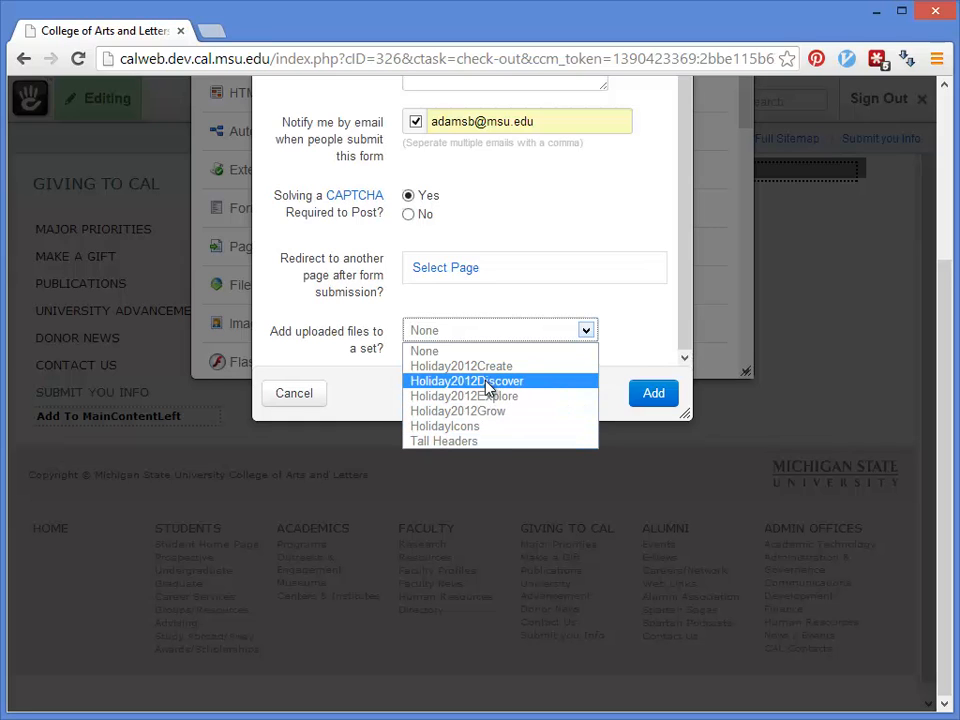
left_click(659, 326)
scroll(660, 321, "up", 3)
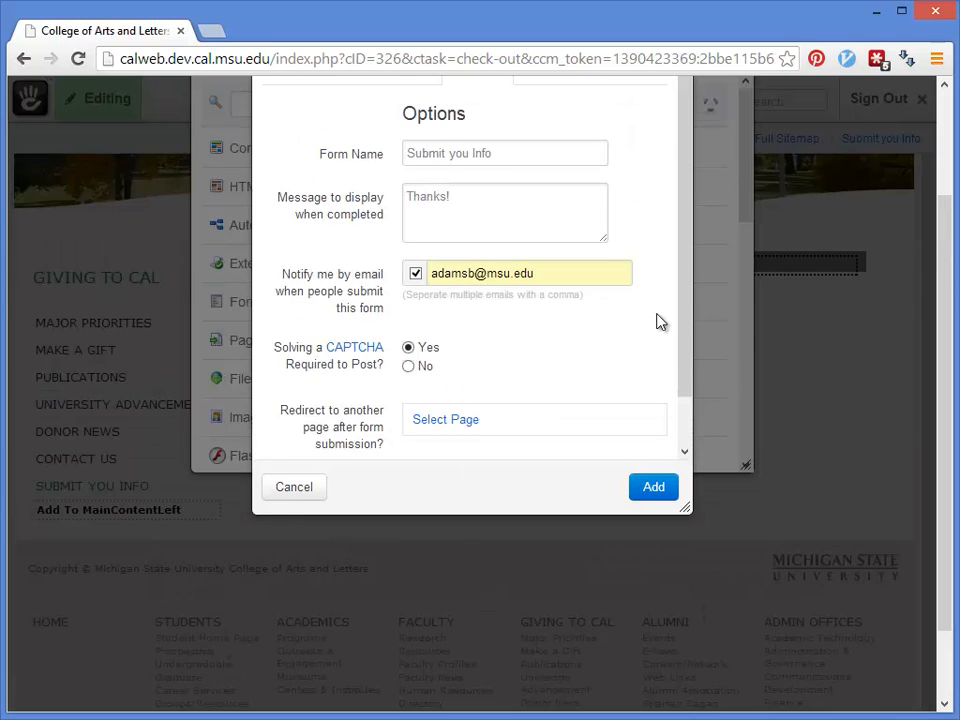
scroll(658, 321, "up", 2)
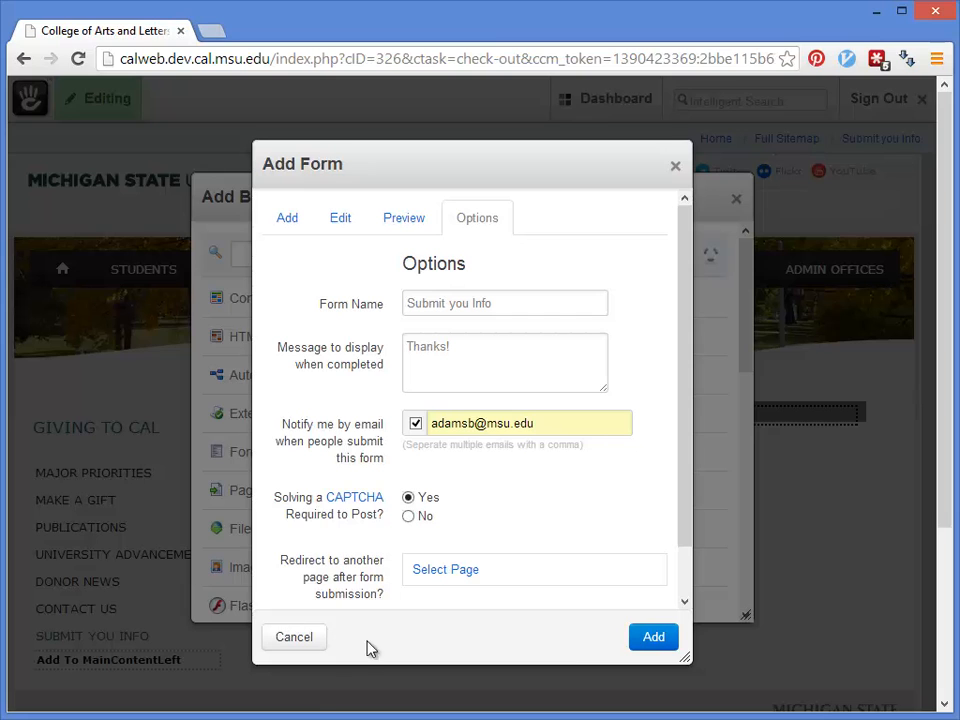
Step: Add the Submit you Info form block to the page and publish the edits
left_click(674, 645)
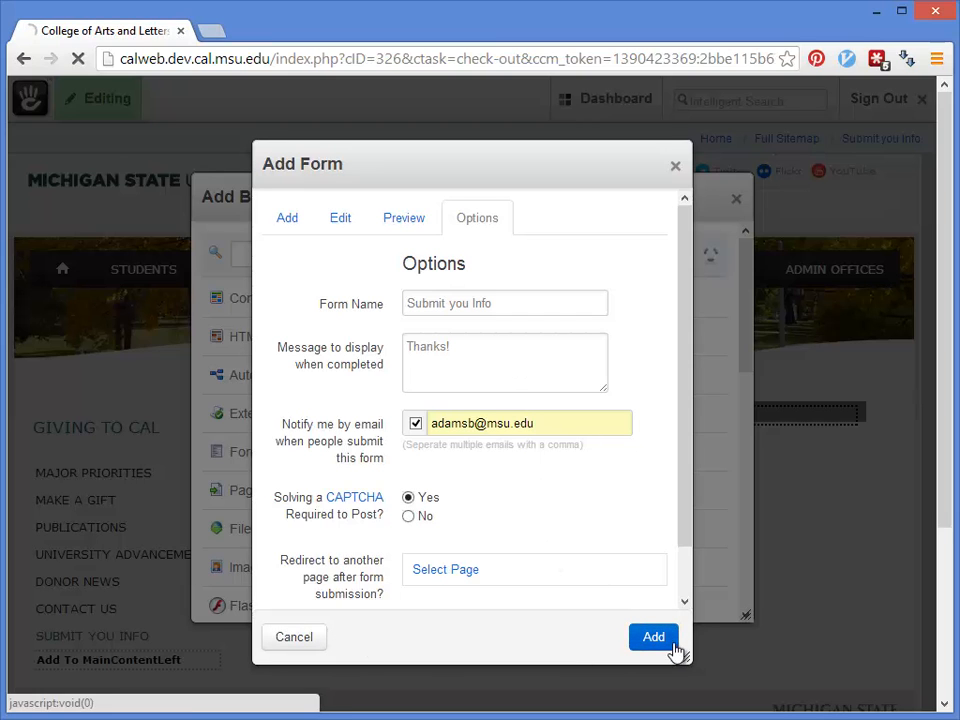
scroll(512, 512, "down", 1)
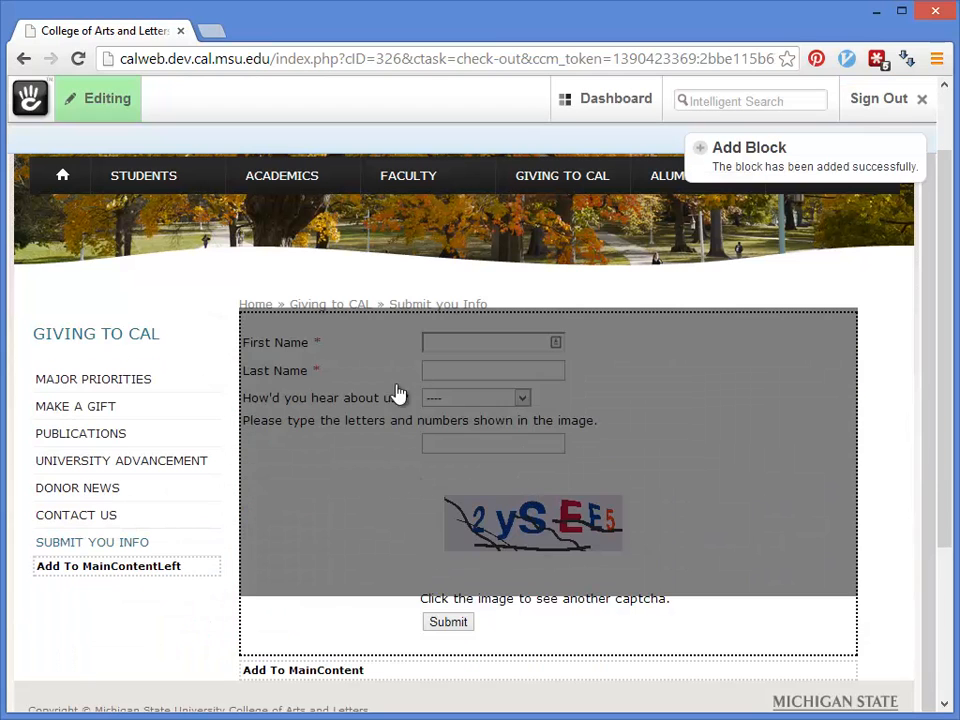
scroll(567, 541, "down", 1)
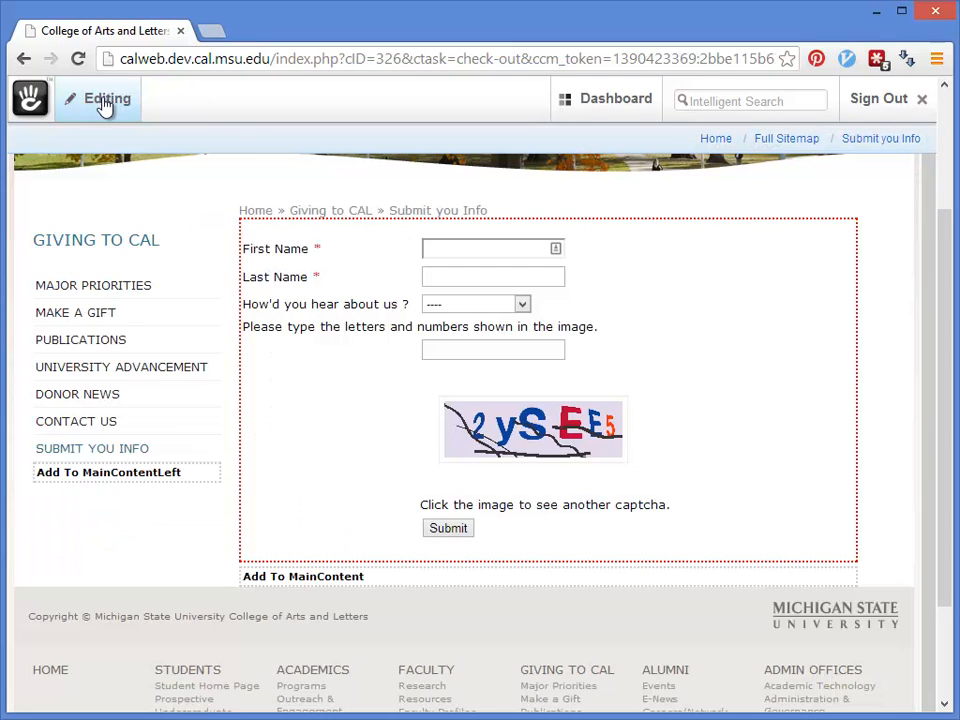
left_click(104, 102)
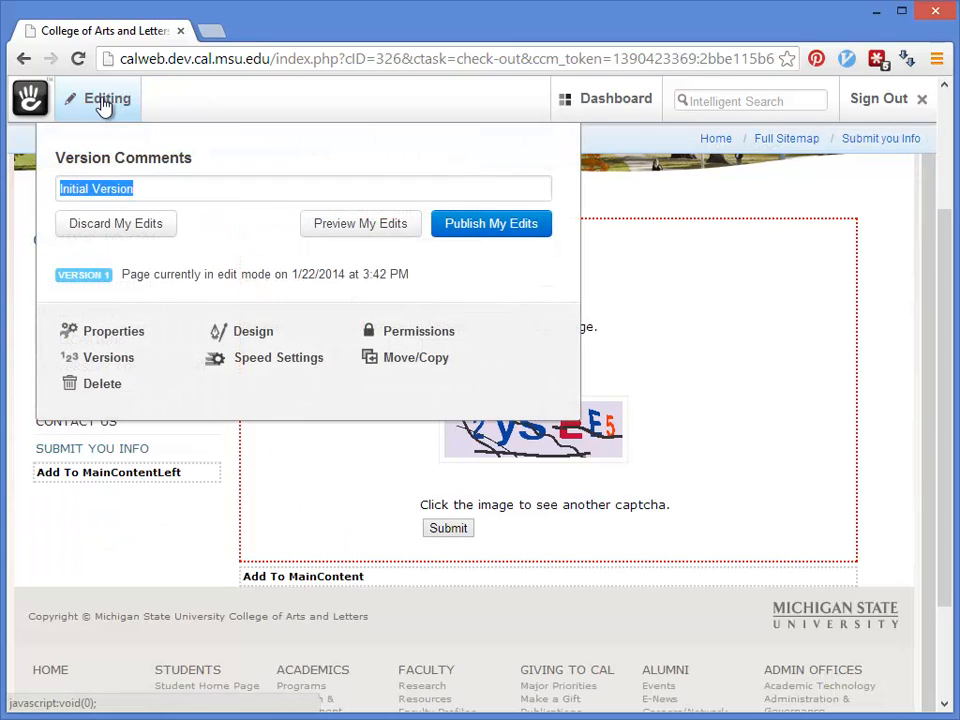
left_click(478, 233)
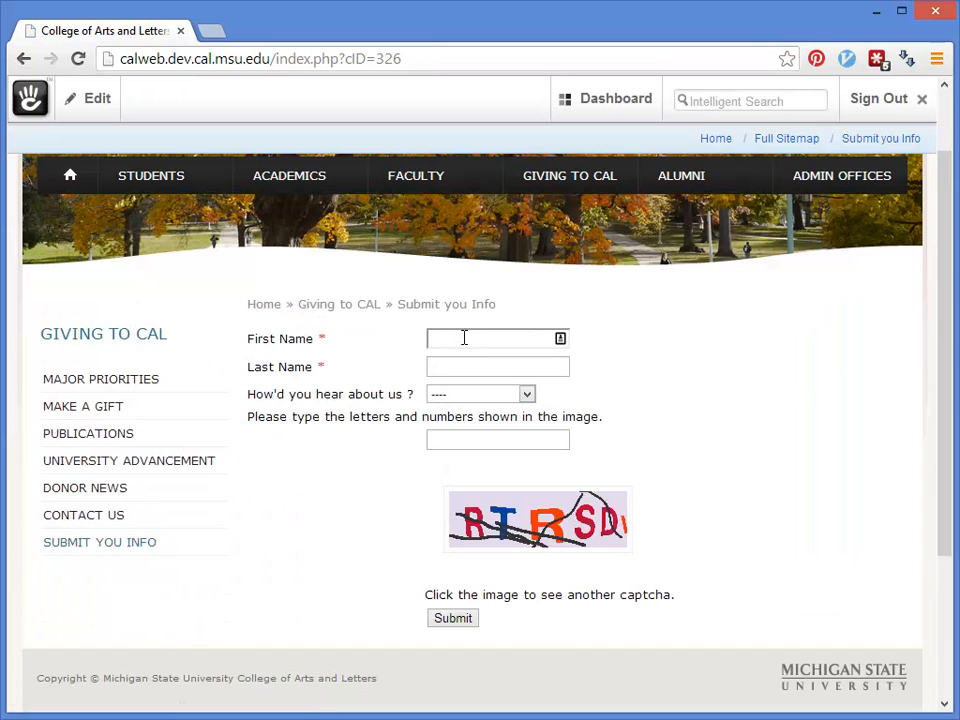
Step: Enter a test first and last name and choose Flying Squirrels as the referral source
left_click(463, 338)
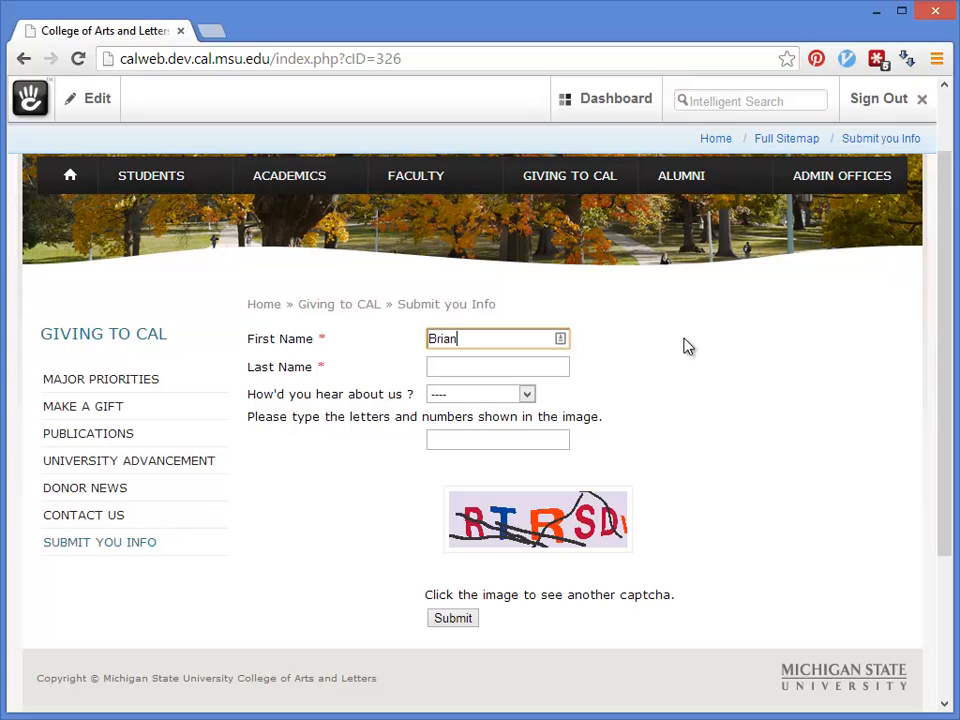
key("Tab")
key("Tab")
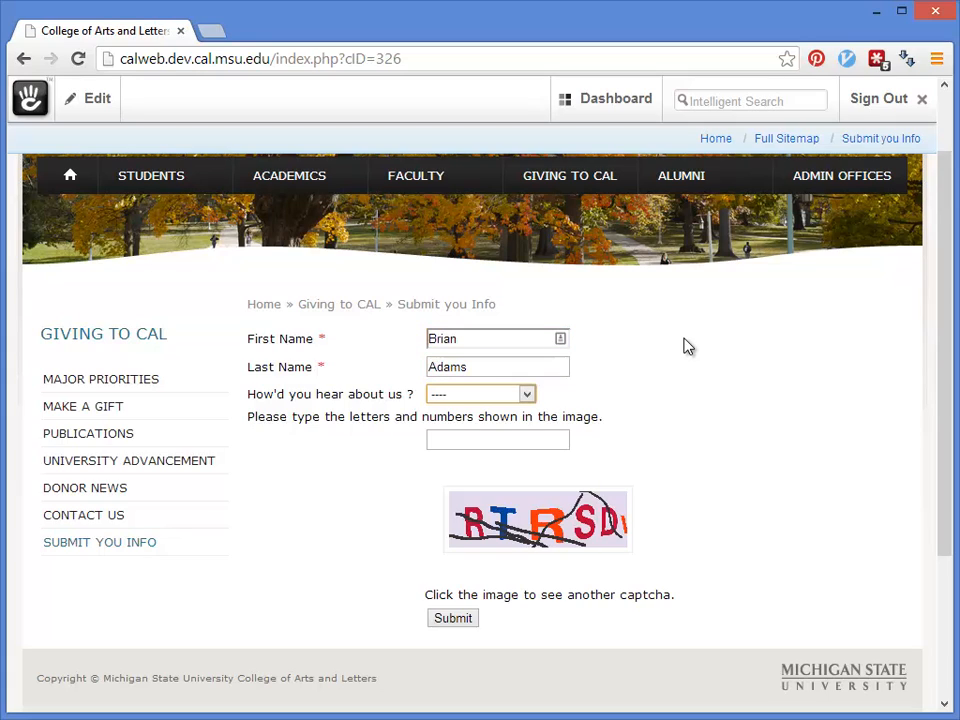
key("Down")
key("Down")
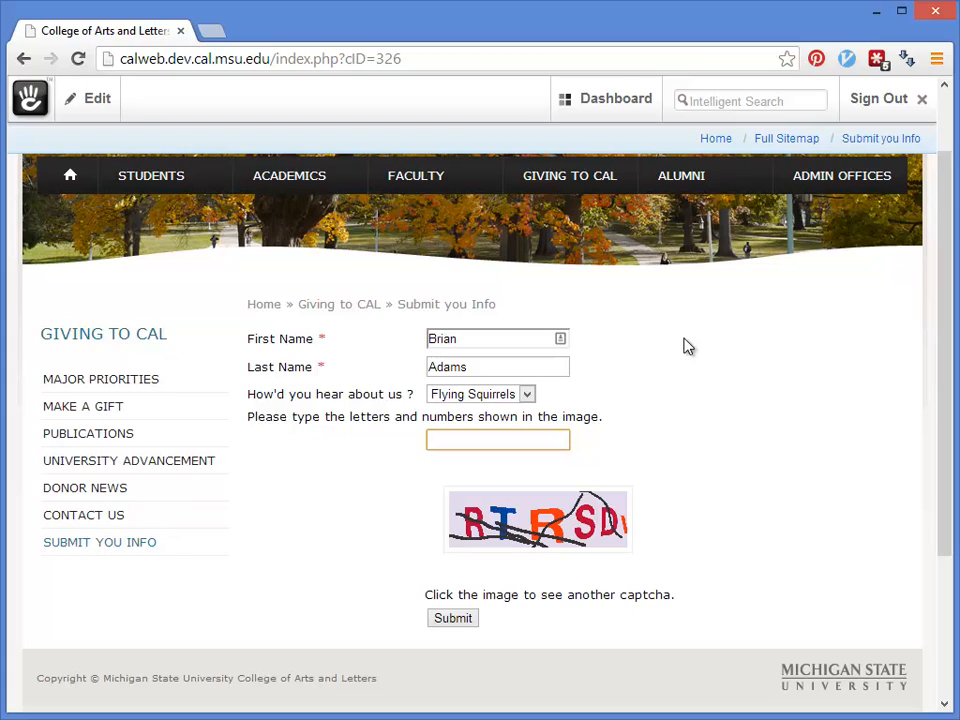
Step: Type and correct the captcha, submit, then enter the new captcha shown after rejection
type("TREDS")
type("V")
left_click(462, 439)
key("BackSpace")
key("Delete")
type("D")
key("Delete")
left_click(465, 617)
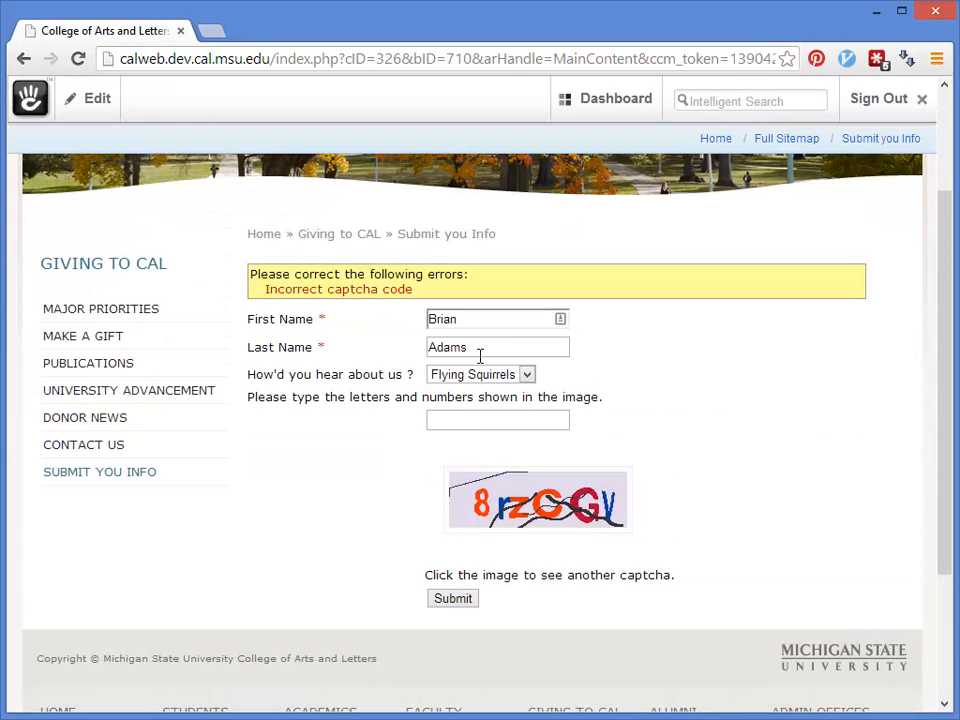
left_click(470, 419)
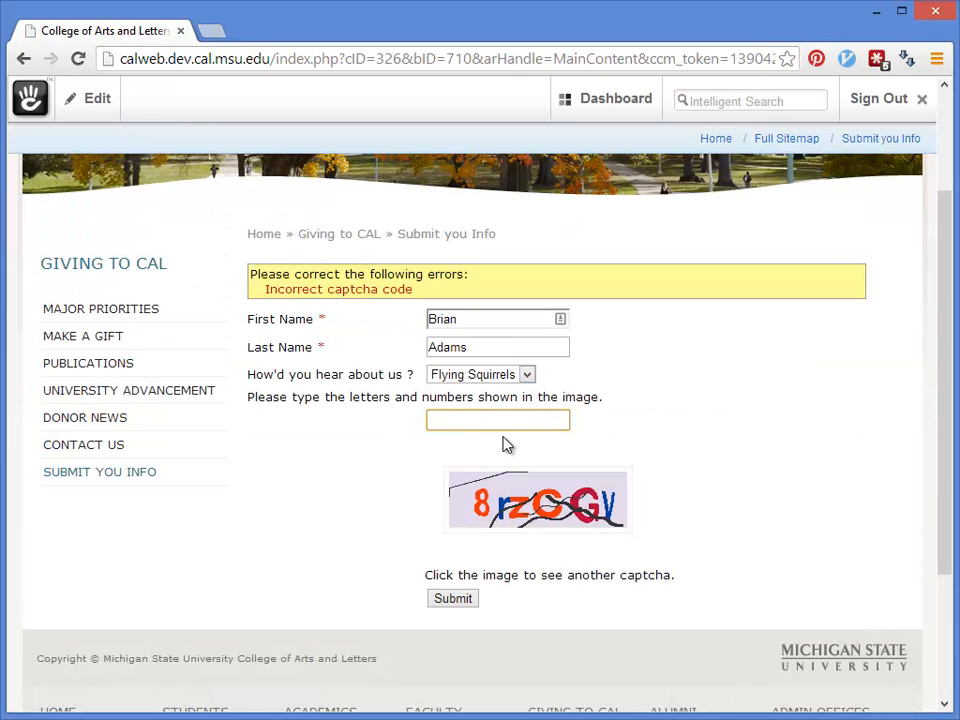
type("8rzCGV")
Step: Submit the form with the new captcha, check the Thanks! confirmation, and bring up the Dashboard menu
left_click(447, 600)
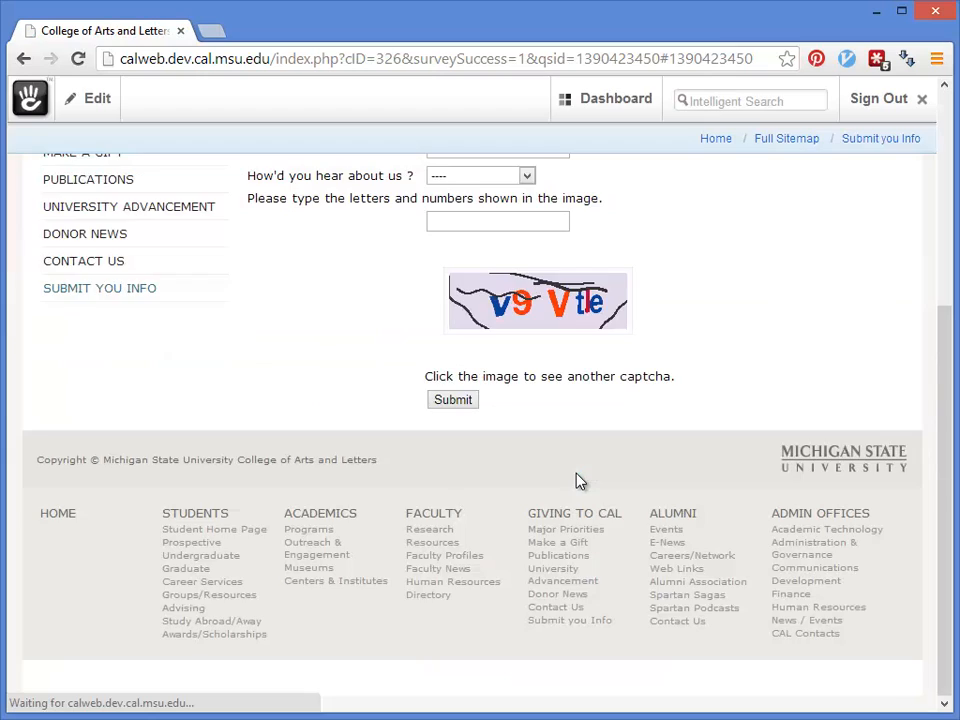
scroll(577, 480, "up", 4)
left_click_drag(316, 438, 242, 437)
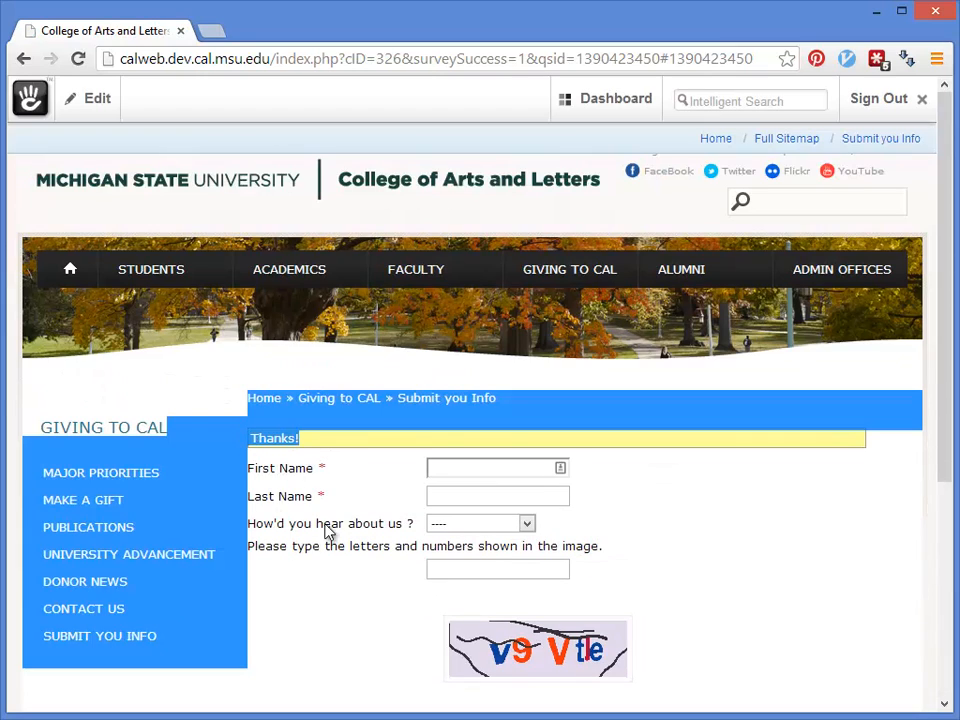
left_click(793, 509)
scroll(637, 470, "down", 3)
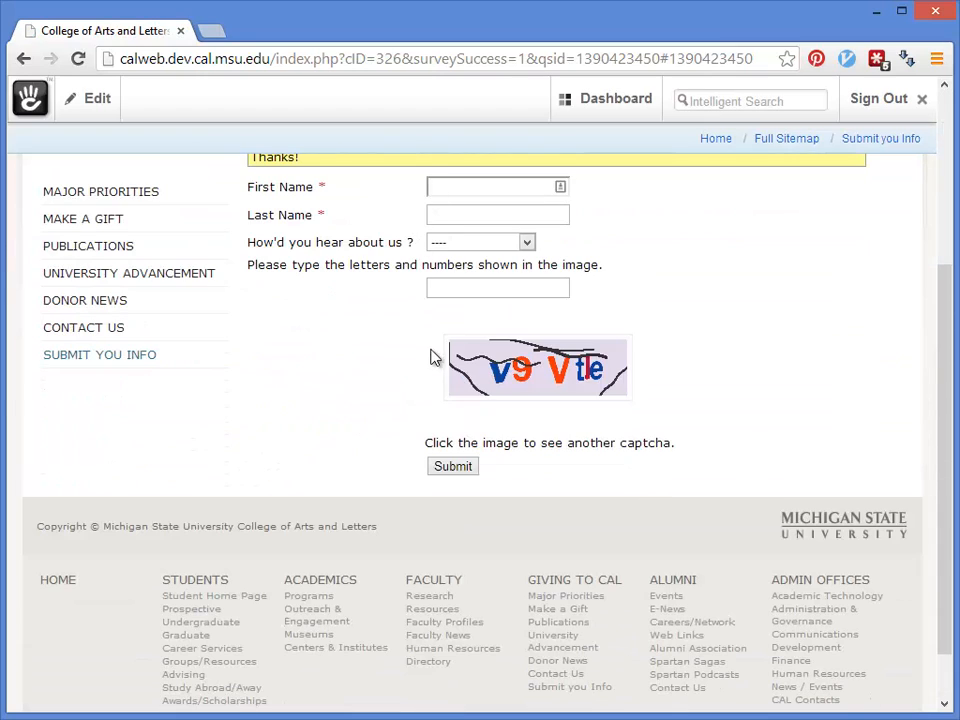
scroll(477, 477, "up", 1)
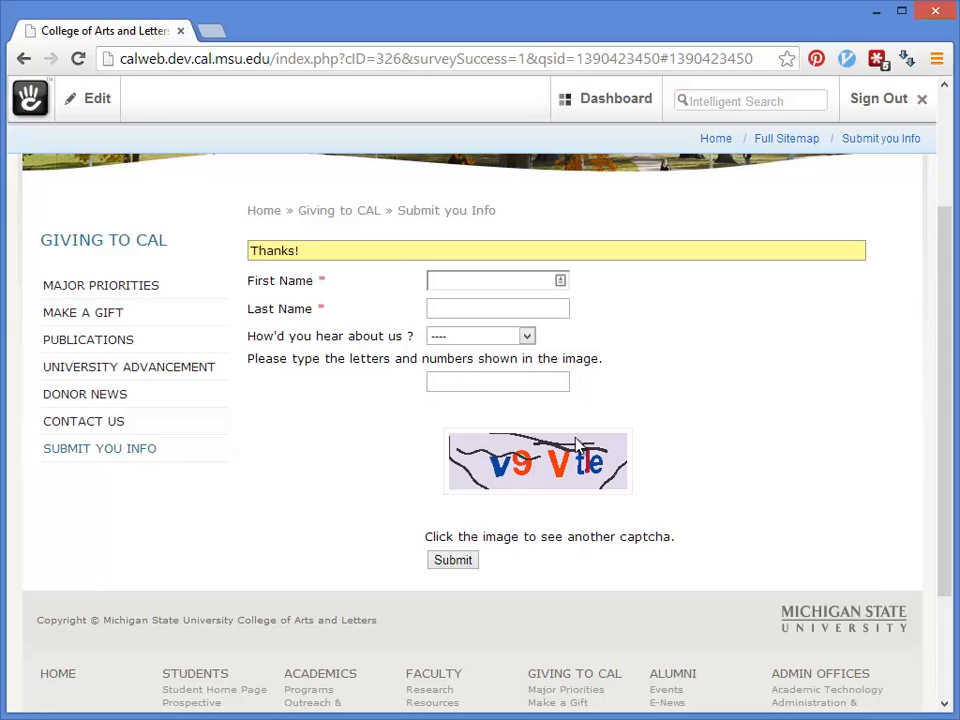
scroll(450, 365, "up", 2)
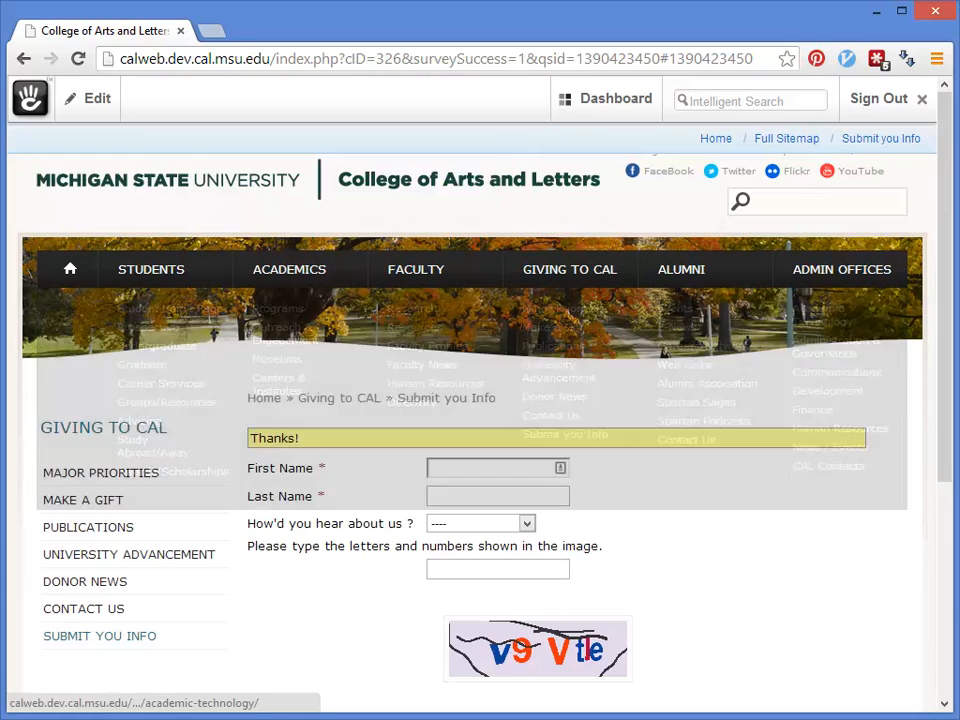
mouse_move(620, 105)
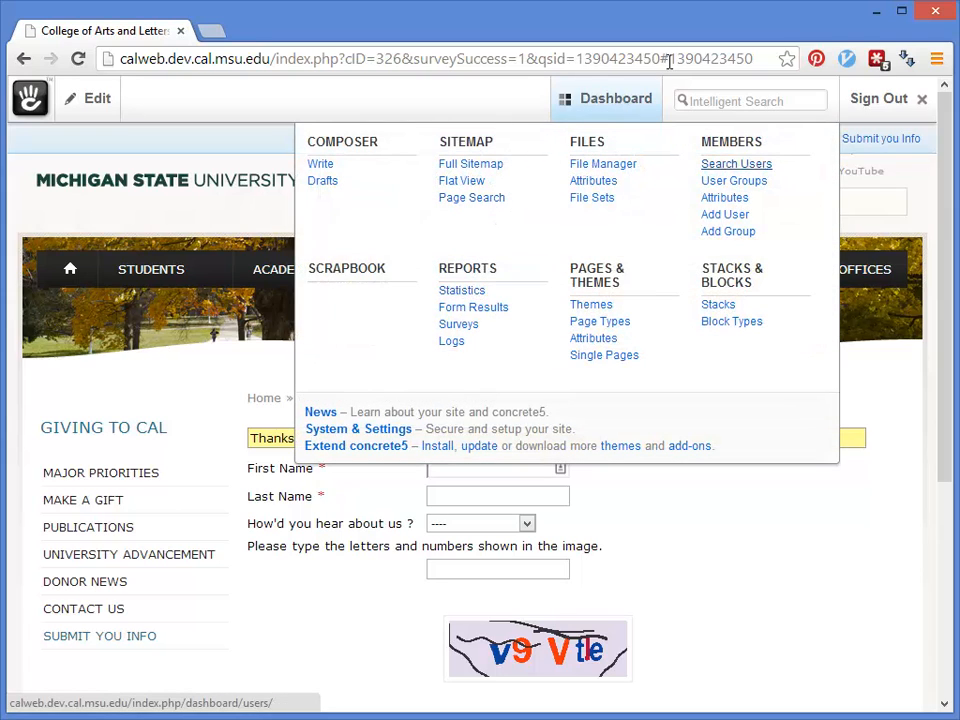
Step: Open Reports > Form Results and view the responses for Submit you Info
left_click(472, 310)
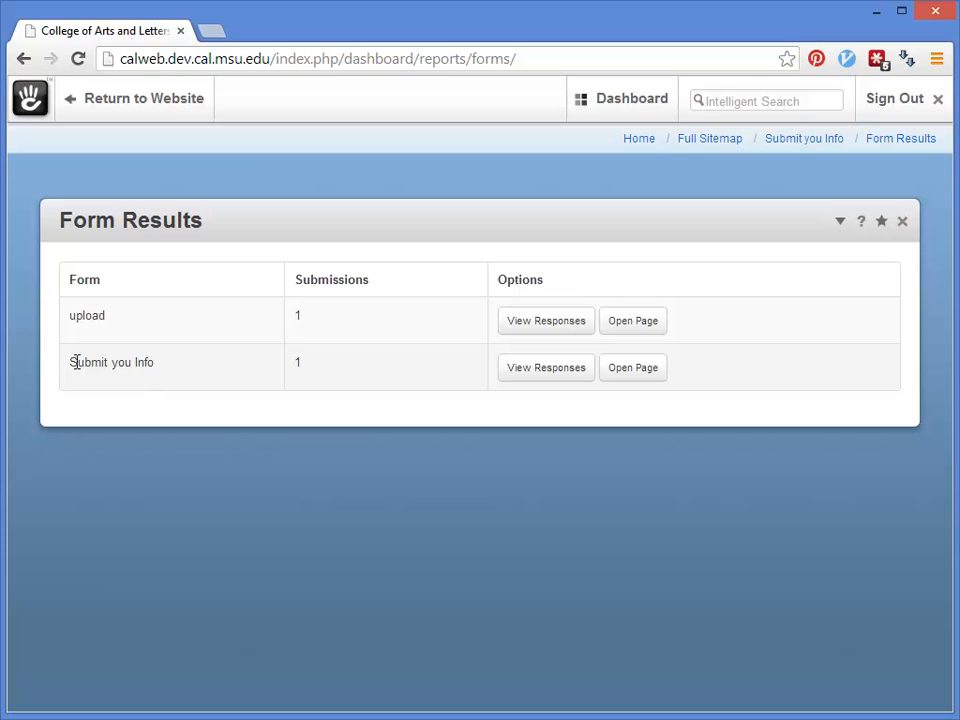
mouse_move(76, 362)
left_mouse_down()
mouse_move(158, 362)
mouse_move(68, 362)
left_mouse_up()
left_click_drag(321, 369, 245, 378)
left_click(521, 372)
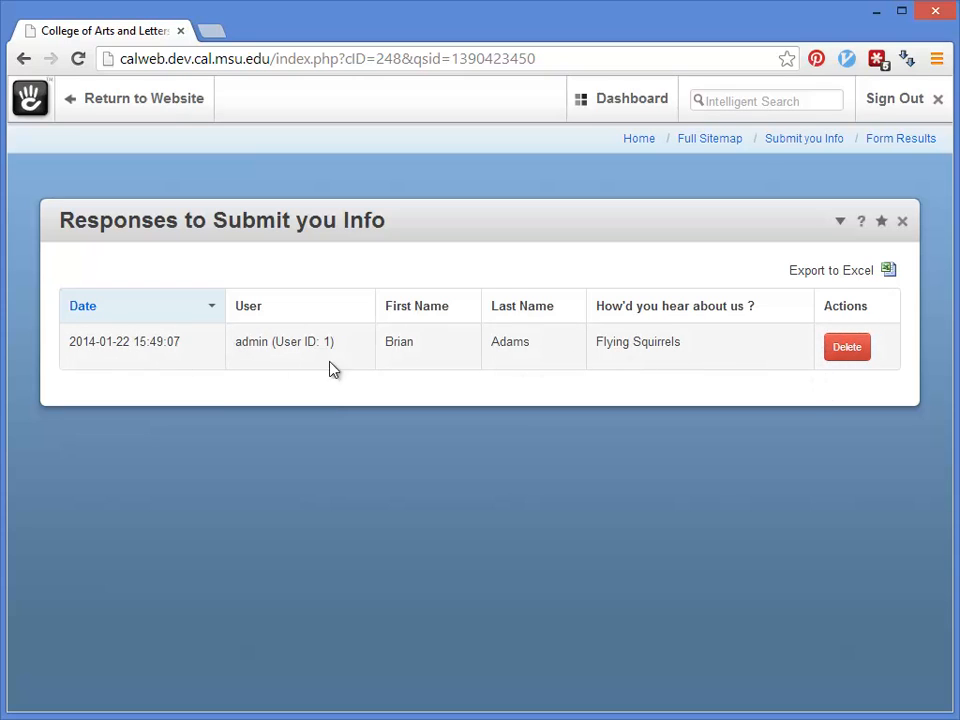
left_click_drag(776, 255, 886, 272)
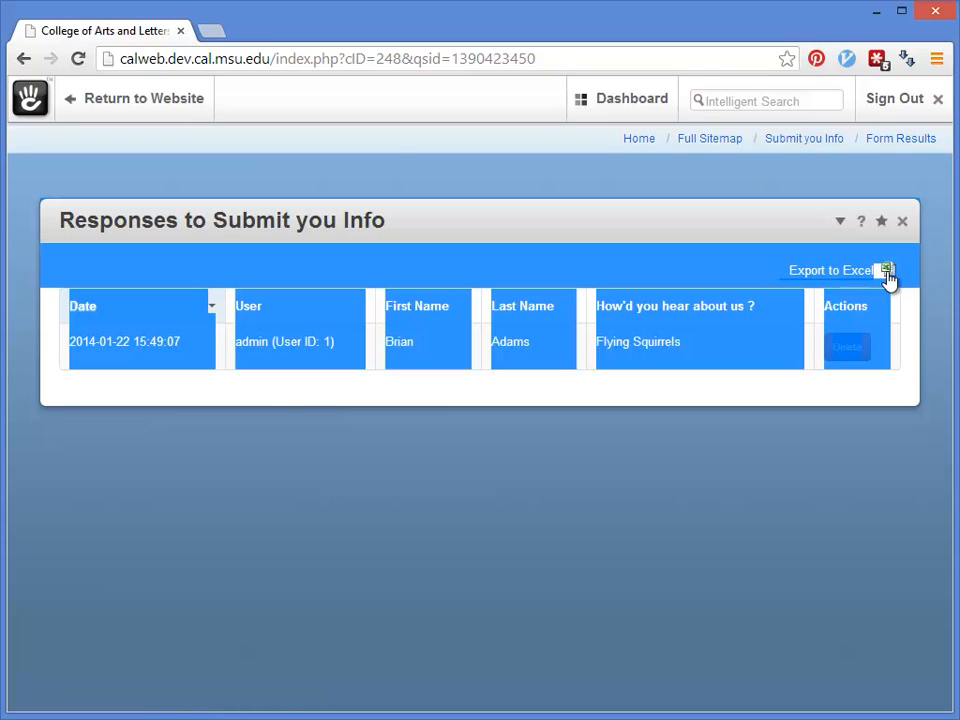
left_click(763, 272)
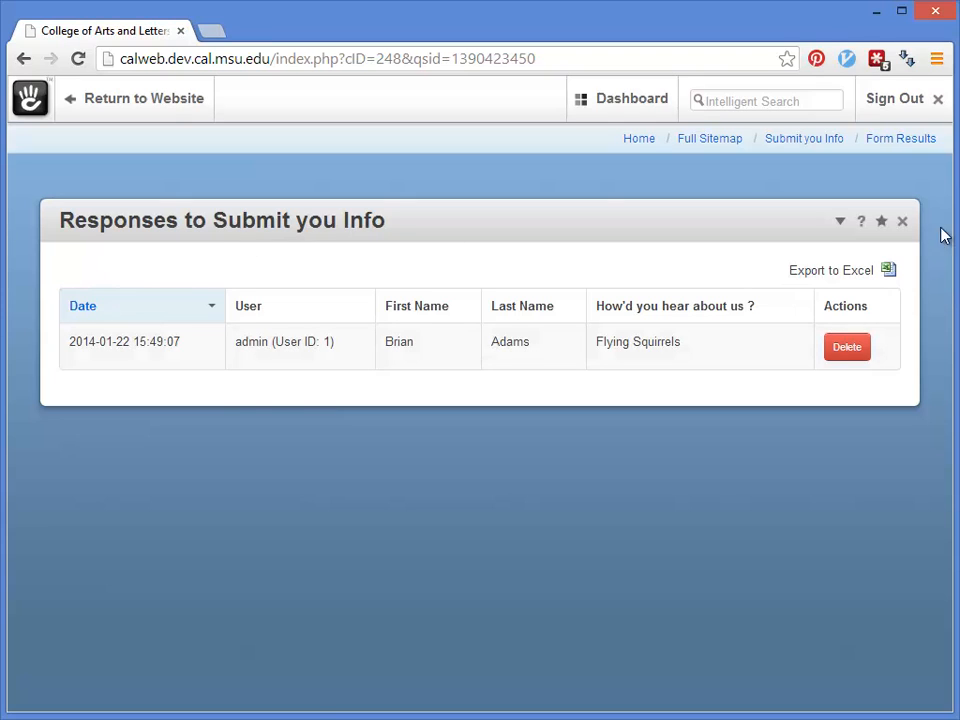
left_click(902, 222)
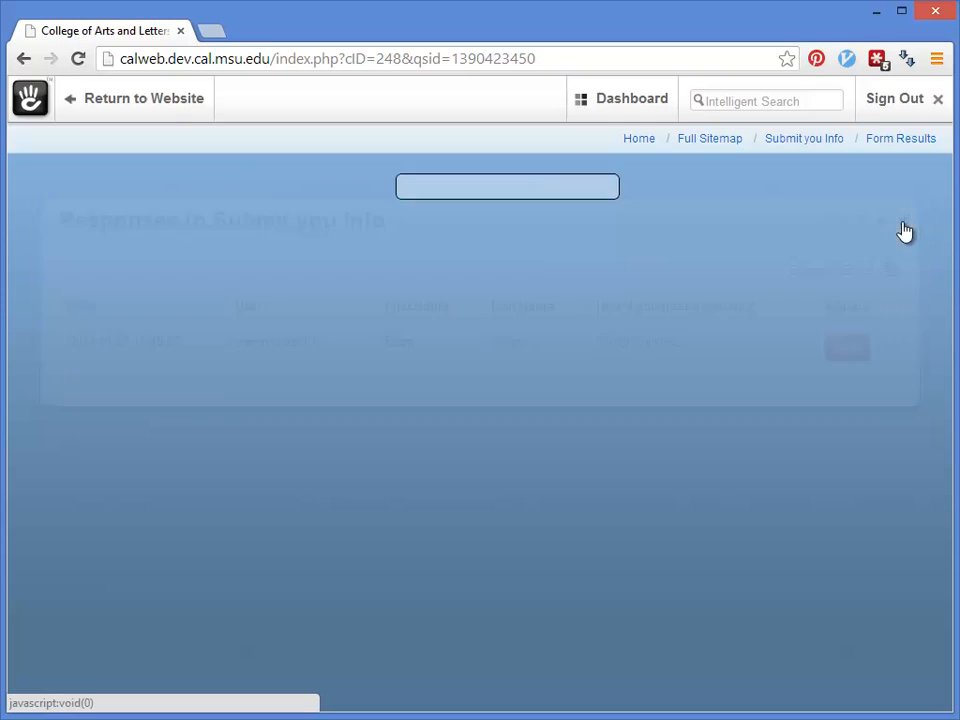